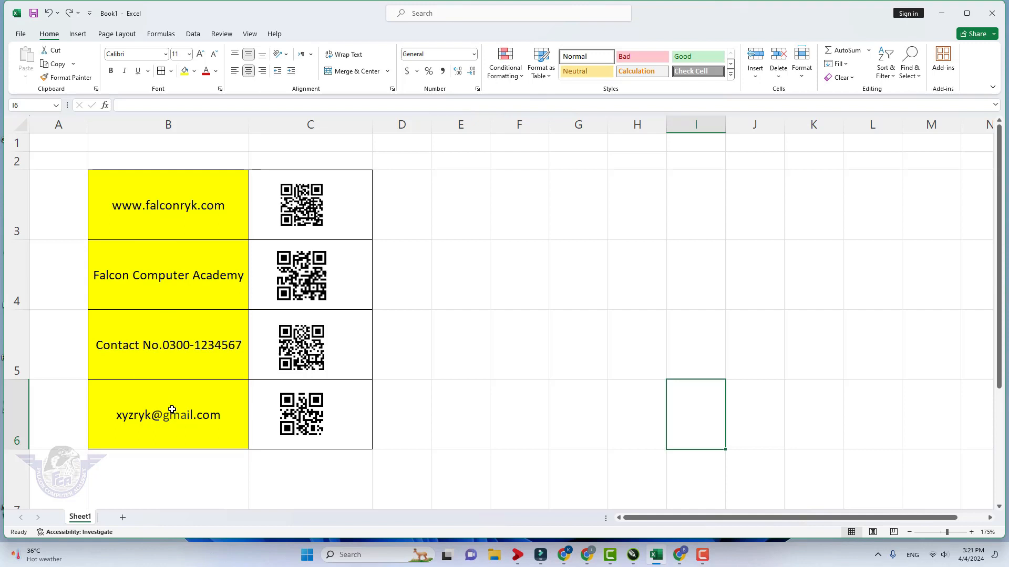
# Step: Select rows 3–6 and drag their row boundary down to make them much taller
pyautogui.moveTo(17, 200); pyautogui.dragTo(18, 433)
pyautogui.moveTo(19, 378)
pyautogui.mouseDown()
pyautogui.moveTo(20, 391)
pyautogui.moveTo(18, 373)
pyautogui.mouseUp()
pyautogui.moveTo(20, 317); pyautogui.dragTo(22, 365)
# Step: Delete the four old QR code pictures in cells C3, C4, C5 and C6
pyautogui.click(480, 357)
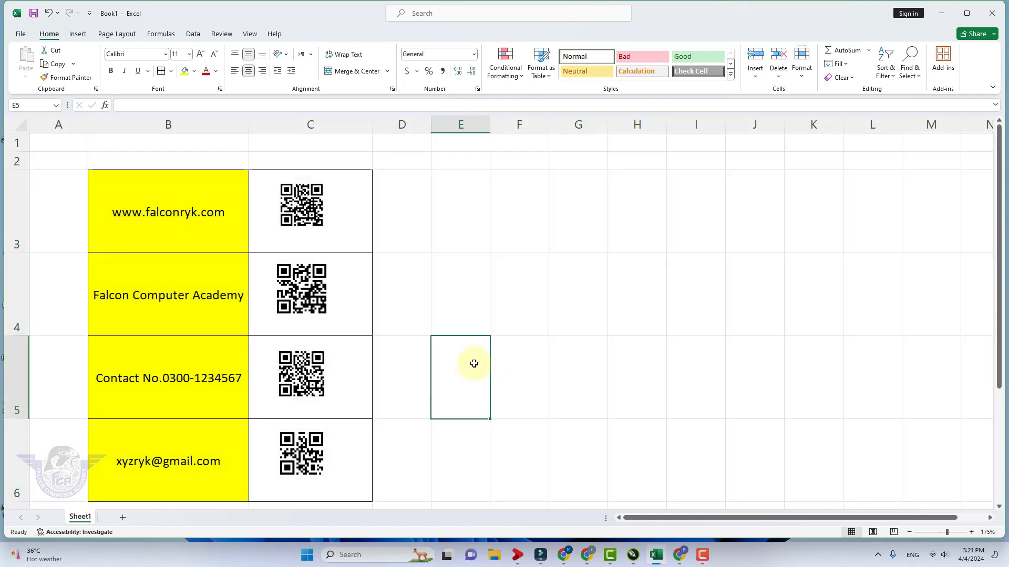
pyautogui.click(313, 222)
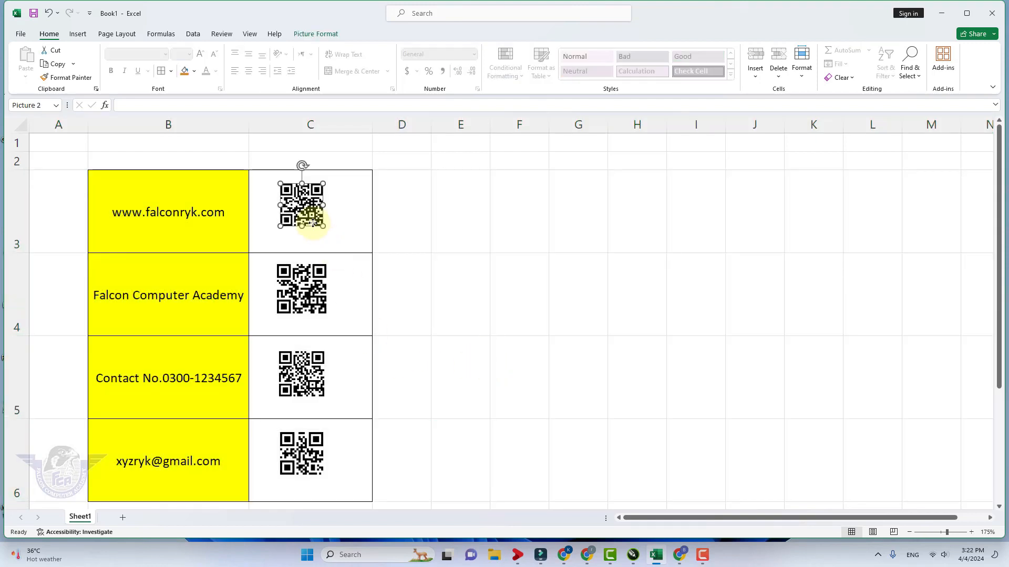
pyautogui.press('Delete')
pyautogui.click(315, 307)
pyautogui.press('Delete')
pyautogui.click(313, 374)
pyautogui.press('Delete')
pyautogui.click(311, 462)
pyautogui.press('Delete')
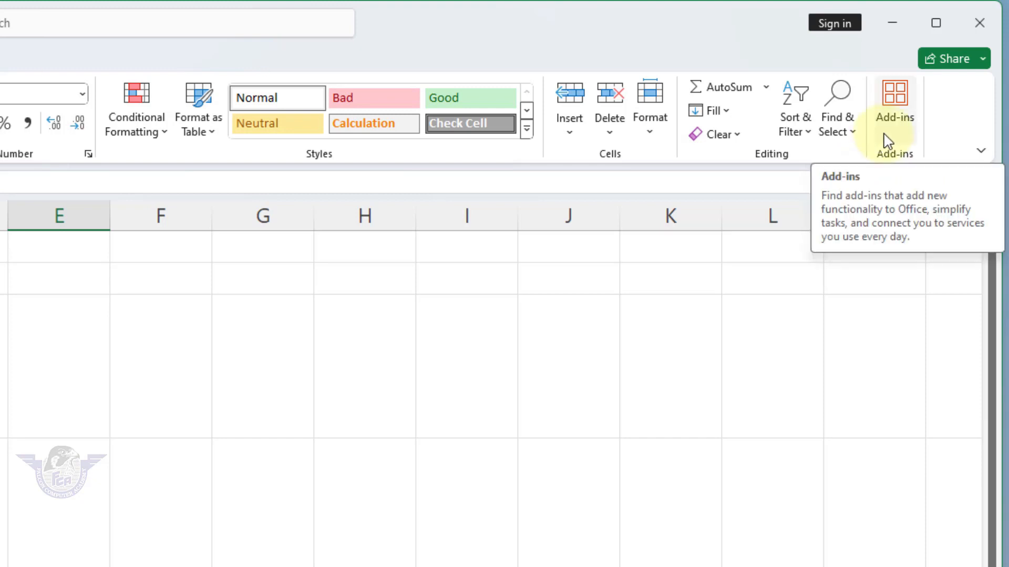
# Step: Search the Office Add-ins store for Qr4office, add it and accept its terms
pyautogui.click(900, 98)
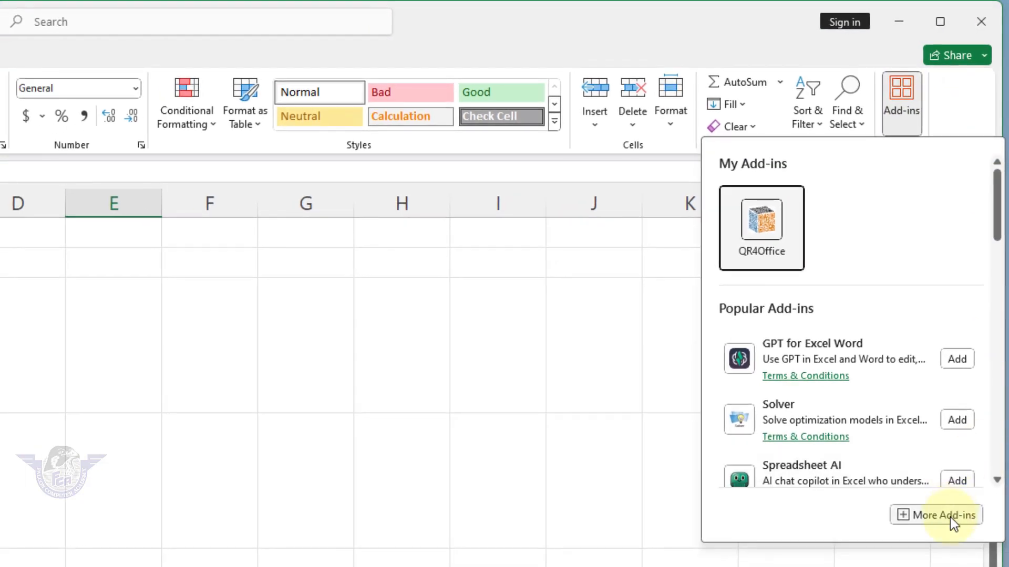
pyautogui.click(944, 546)
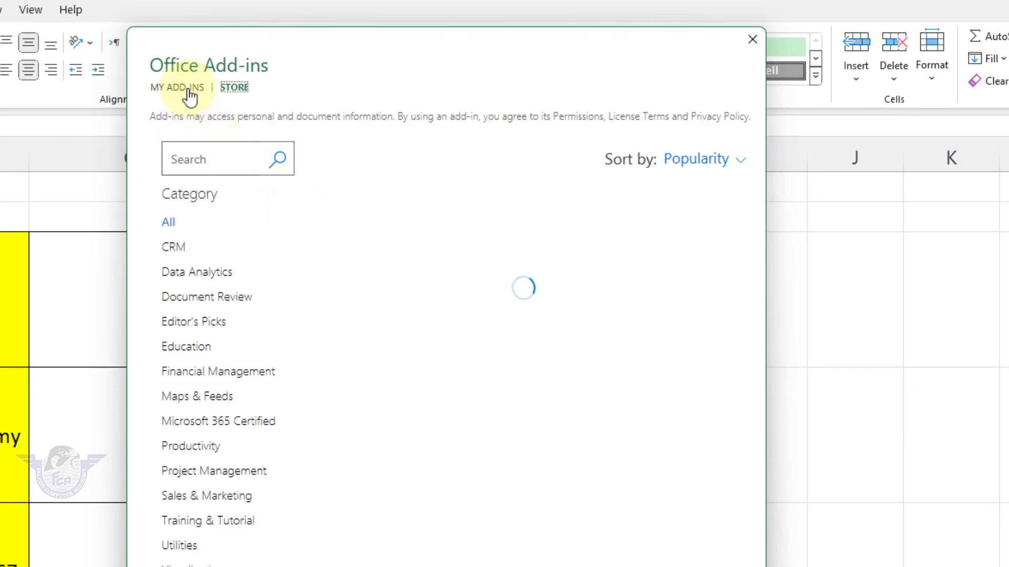
pyautogui.click(235, 88)
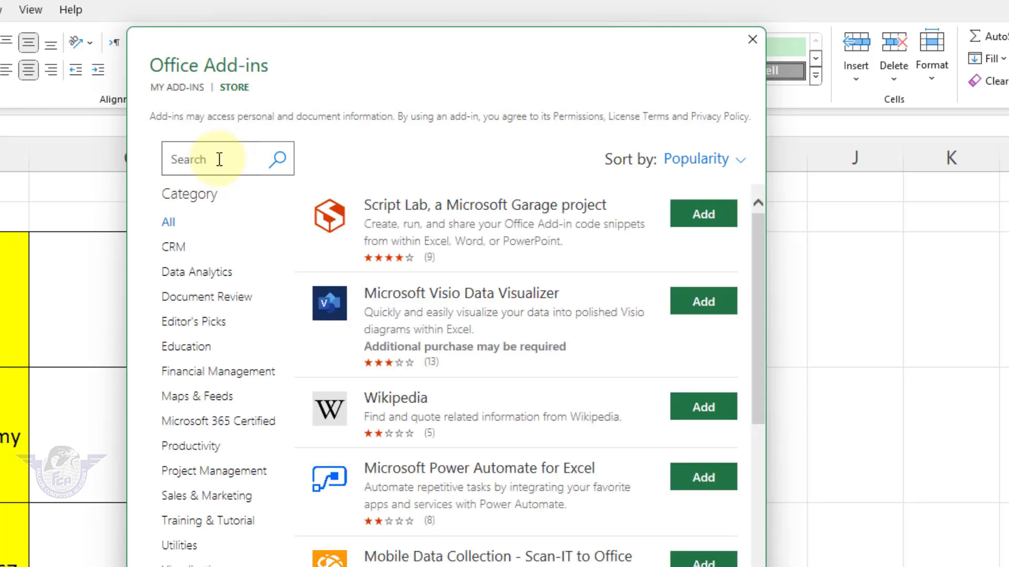
pyautogui.click(219, 159)
pyautogui.write('Qr')
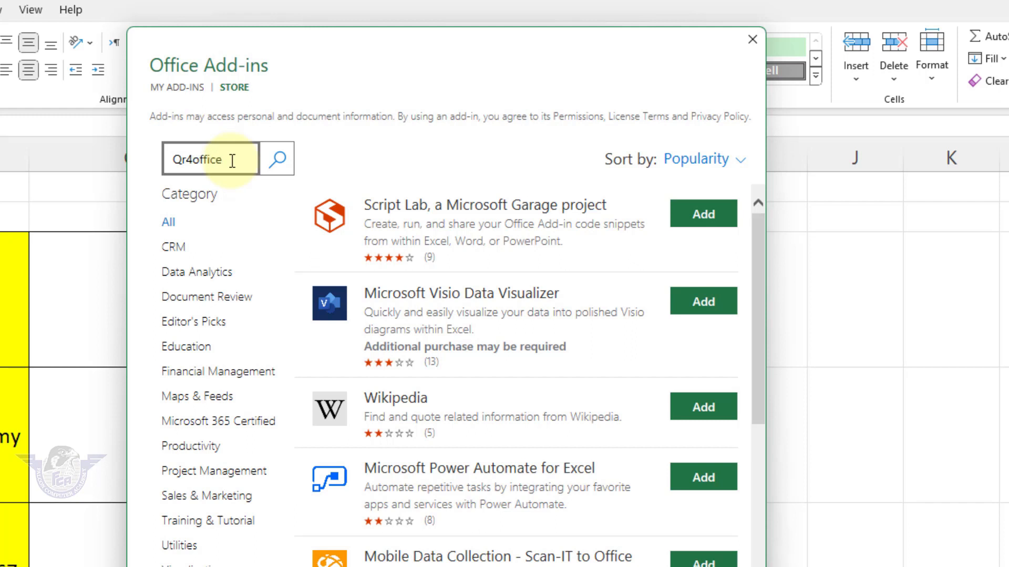
pyautogui.write('4office')
pyautogui.press('Return')
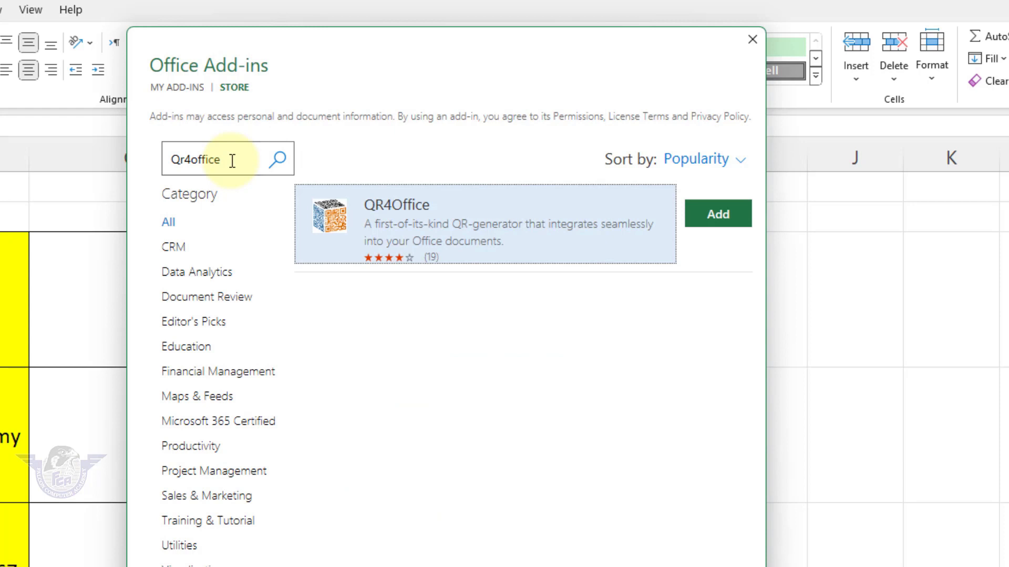
pyautogui.click(703, 231)
pyautogui.click(645, 340)
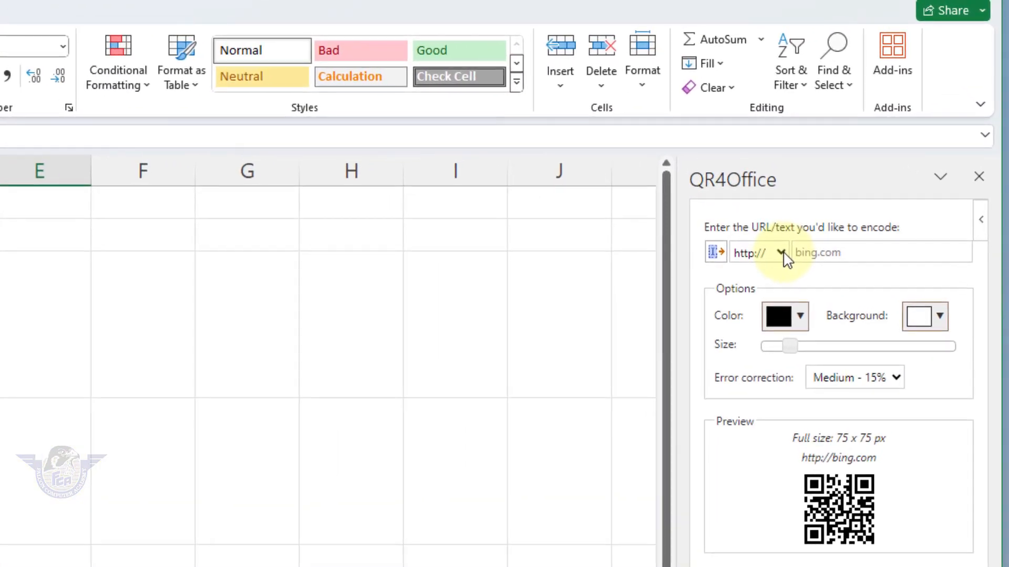
pyautogui.click(782, 253)
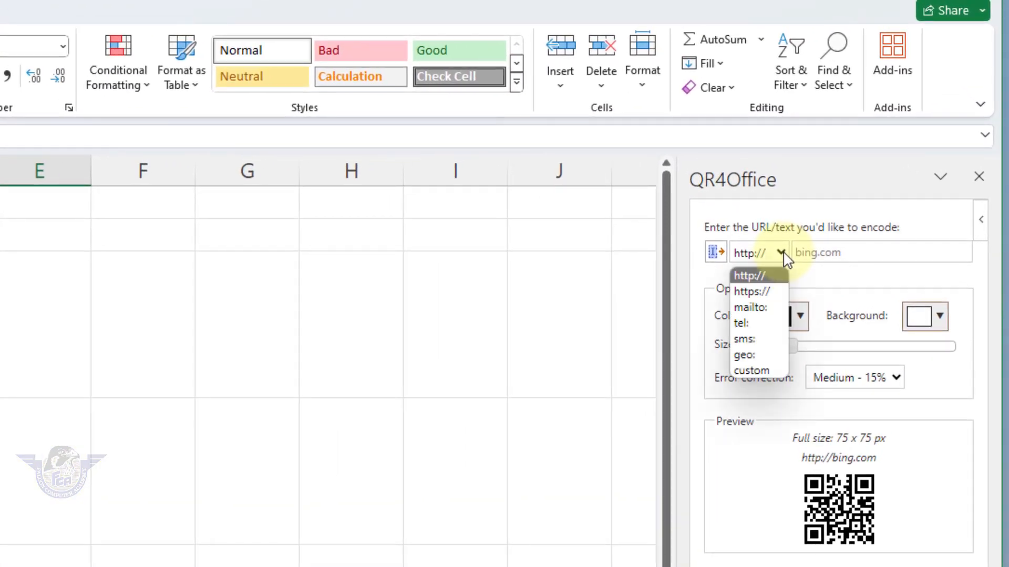
pyautogui.click(760, 293)
pyautogui.click(843, 254)
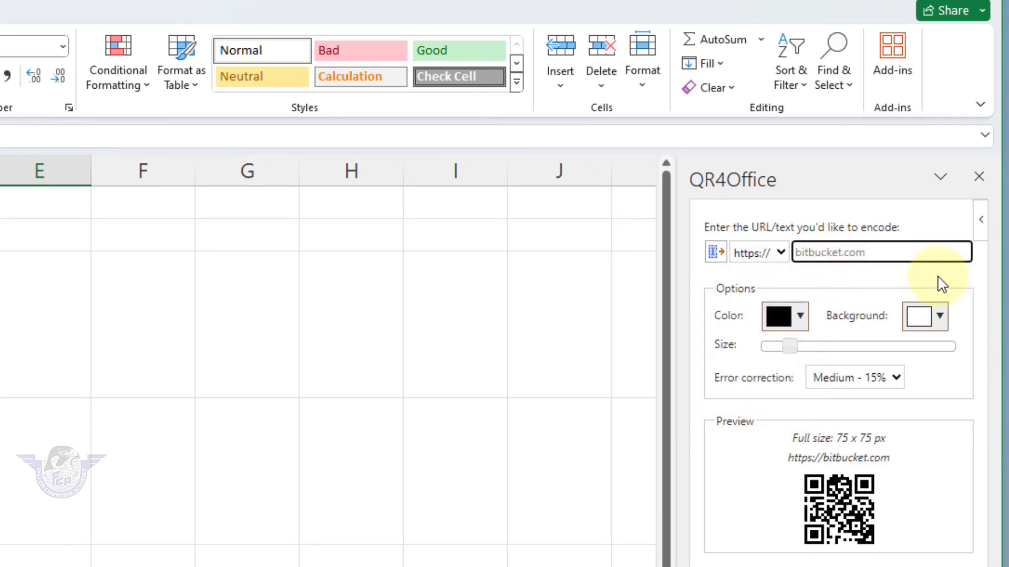
pyautogui.write('www.')
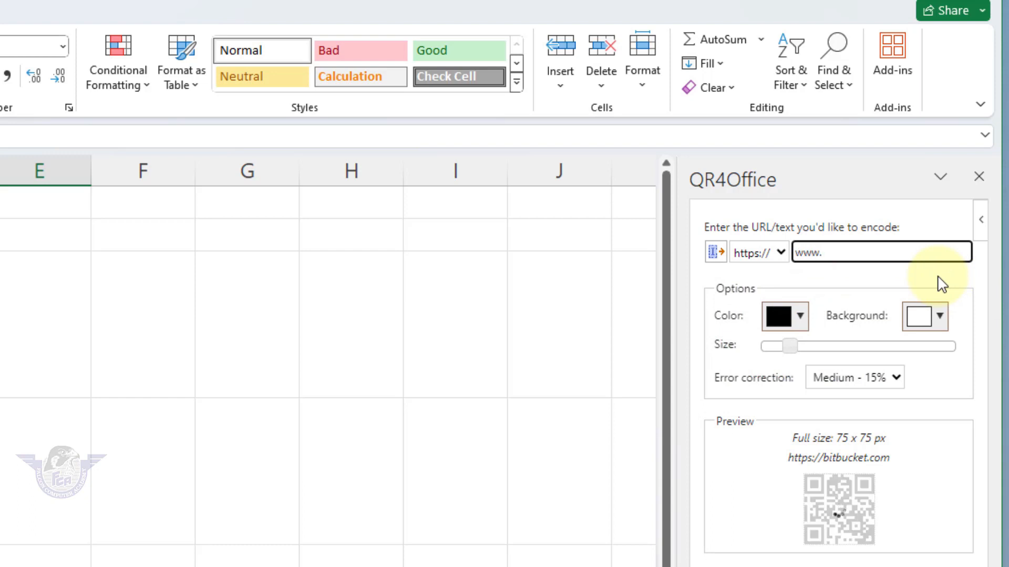
pyautogui.write('falconryk.com')
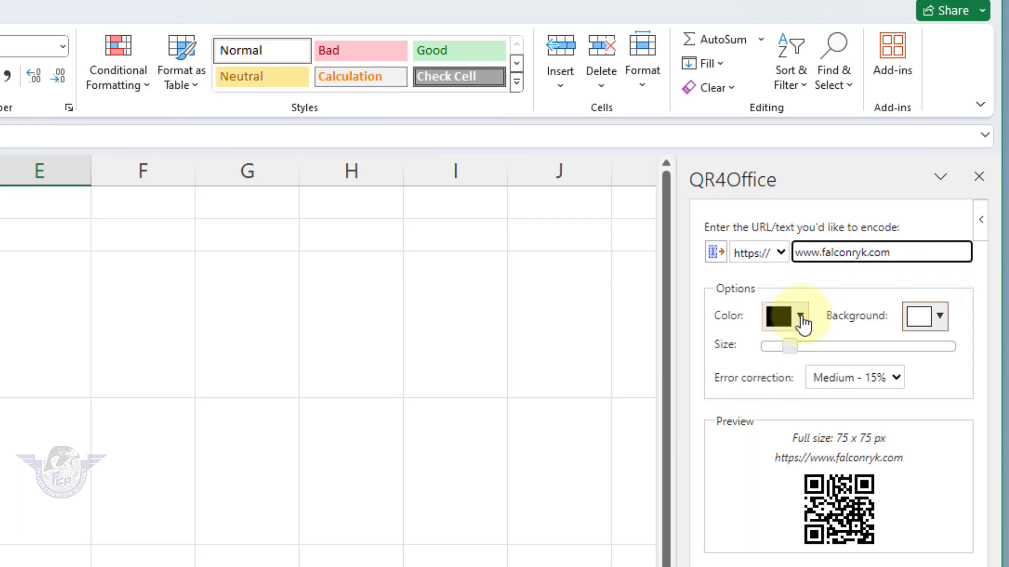
pyautogui.moveTo(791, 348); pyautogui.dragTo(807, 349)
# Step: Settle on a white background and black code colour, then insert the QR code
pyautogui.click(939, 321)
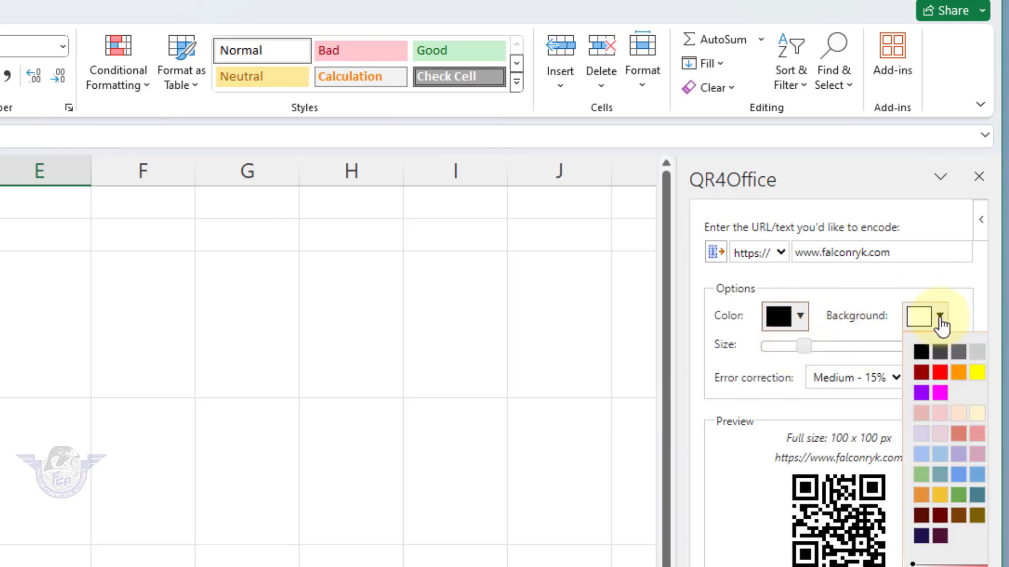
pyautogui.click(940, 374)
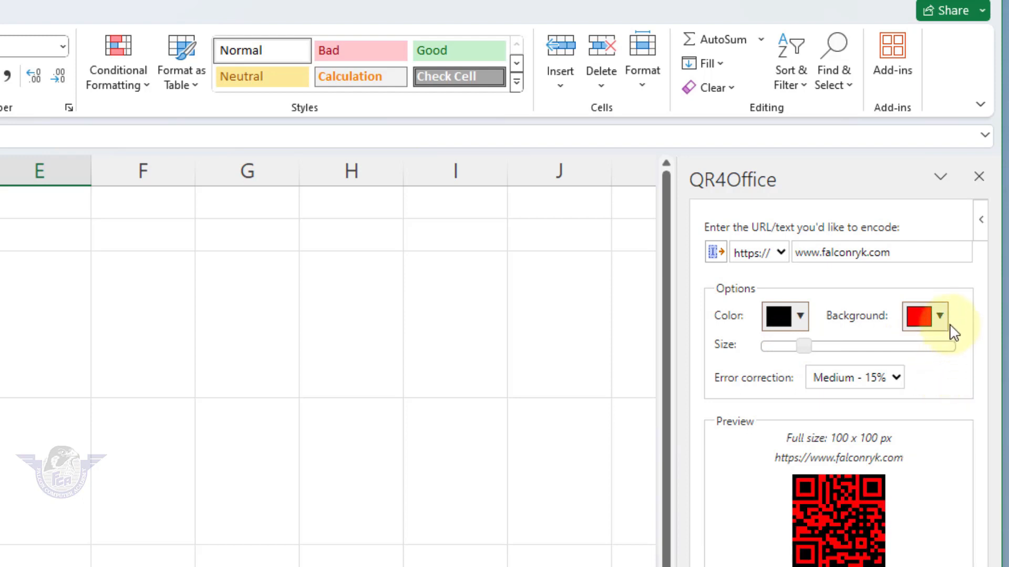
pyautogui.click(940, 319)
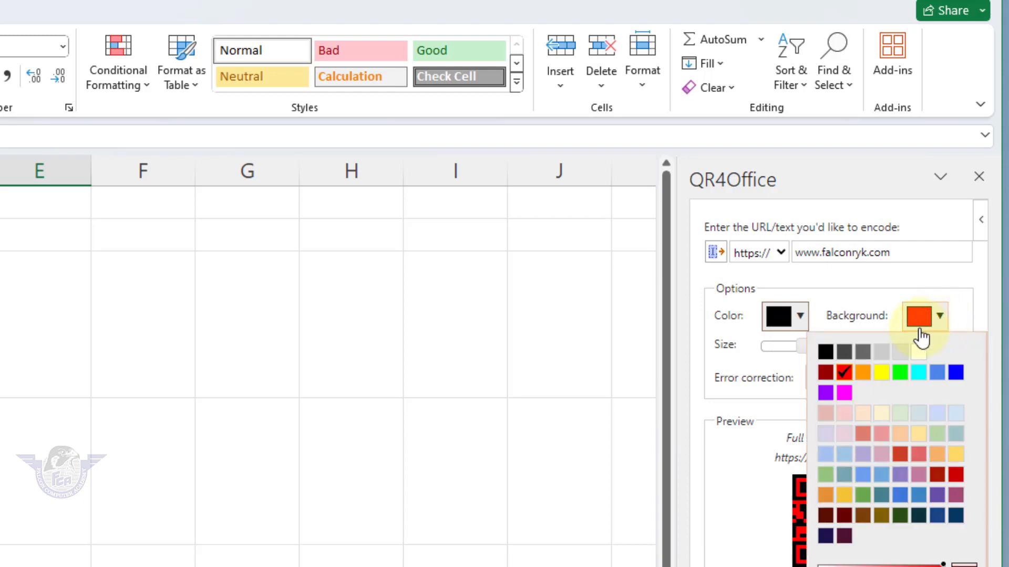
pyautogui.click(833, 353)
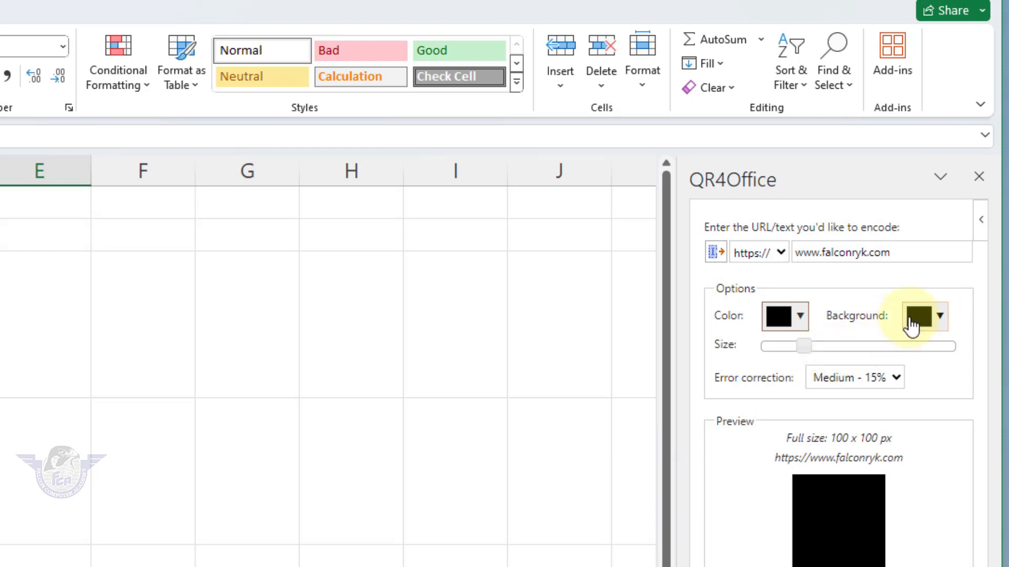
pyautogui.click(943, 322)
pyautogui.click(920, 351)
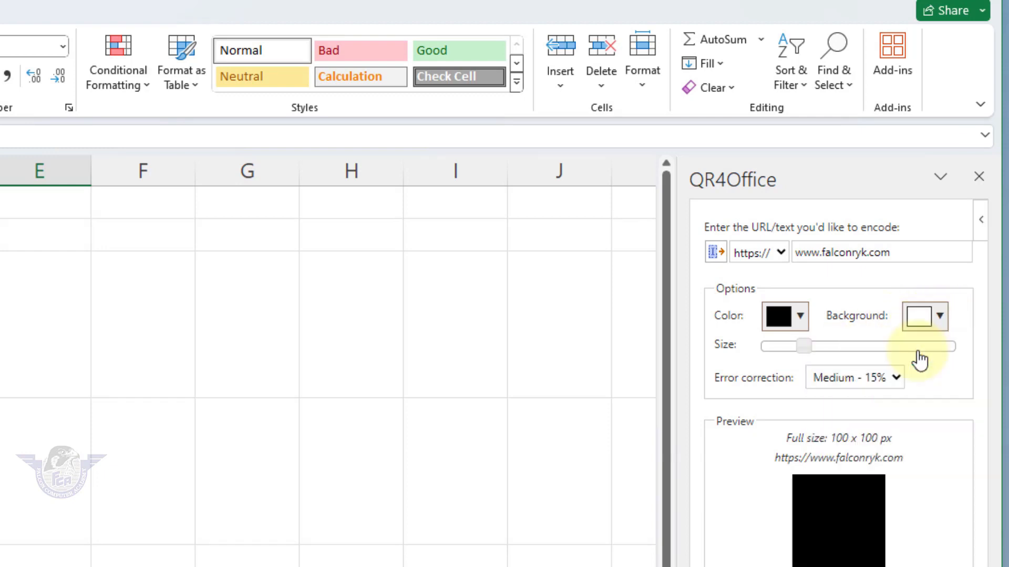
pyautogui.click(799, 317)
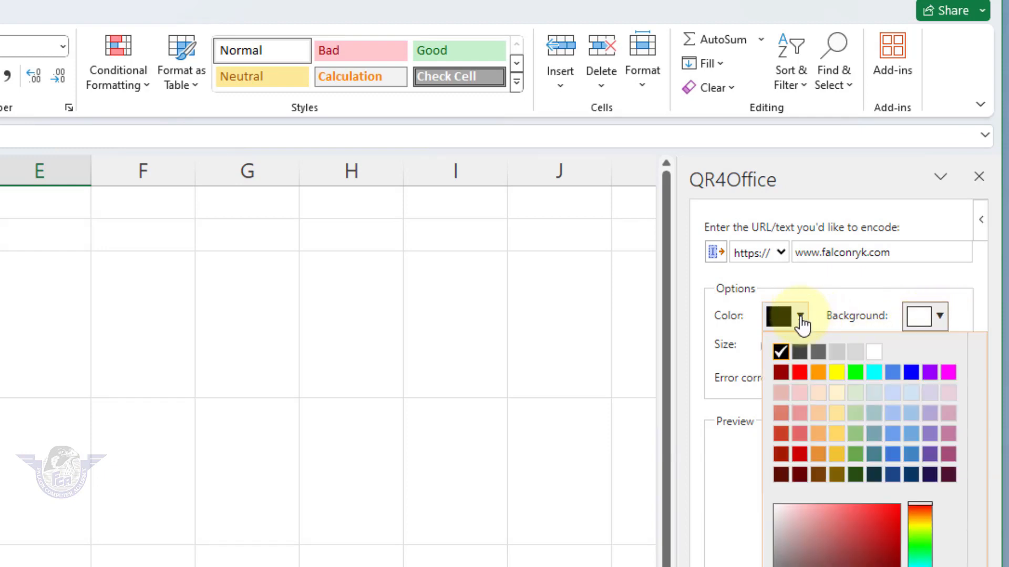
pyautogui.click(787, 434)
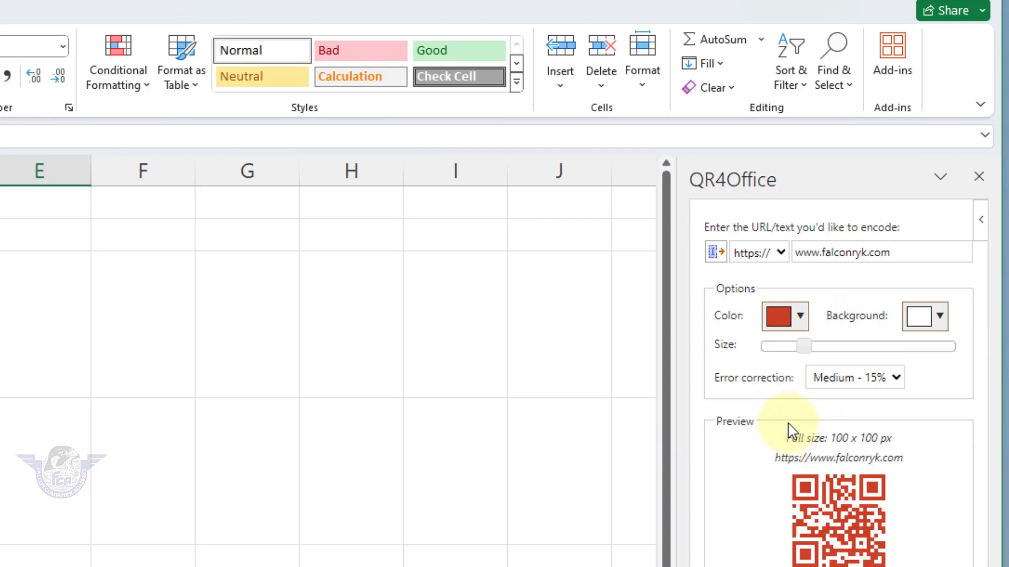
pyautogui.click(819, 292)
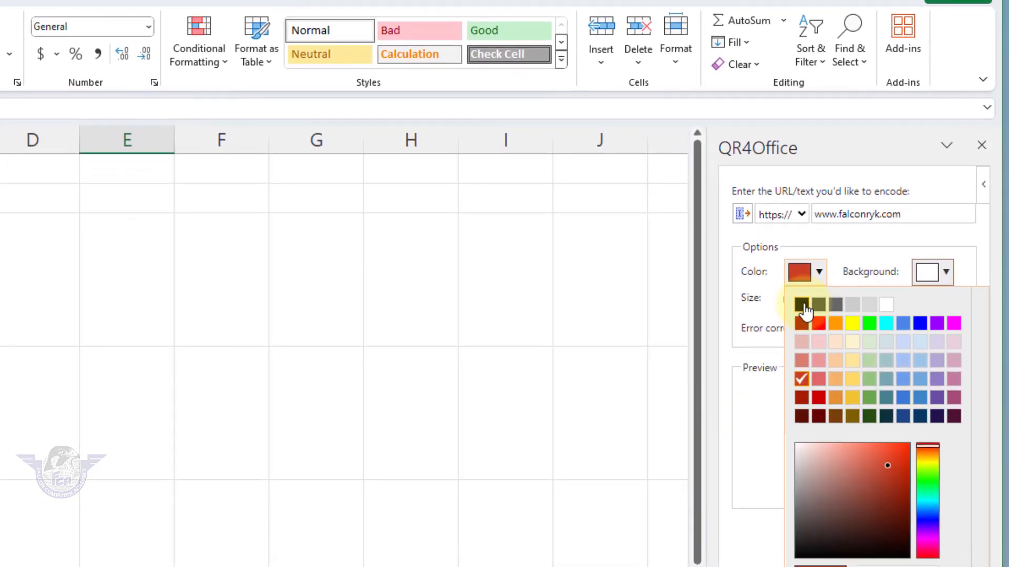
pyautogui.click(801, 320)
pyautogui.click(858, 517)
# Step: Move and shrink the website QR code to fit cell C3
pyautogui.moveTo(641, 473); pyautogui.dragTo(514, 190)
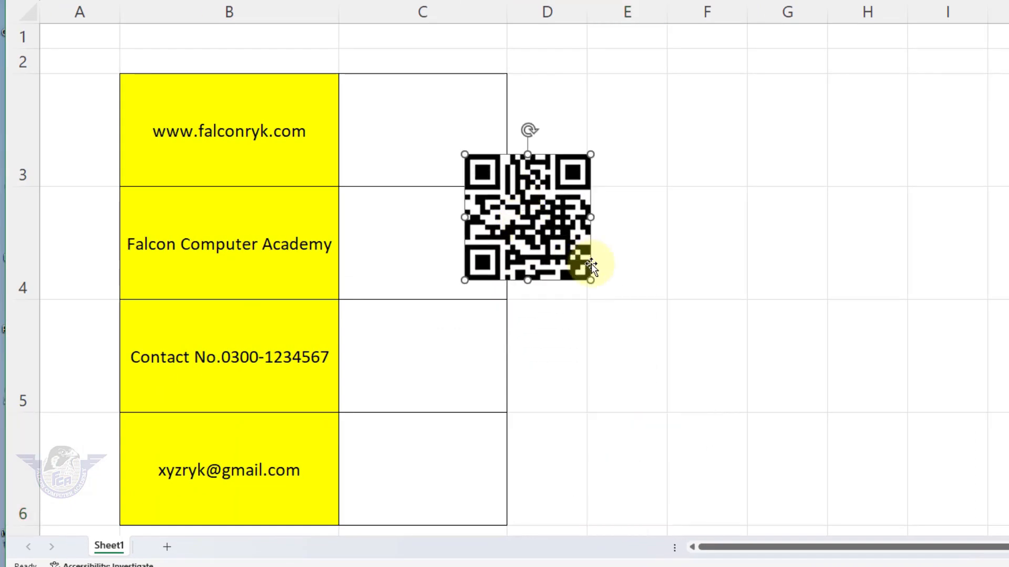
pyautogui.moveTo(590, 275); pyautogui.dragTo(424, 141)
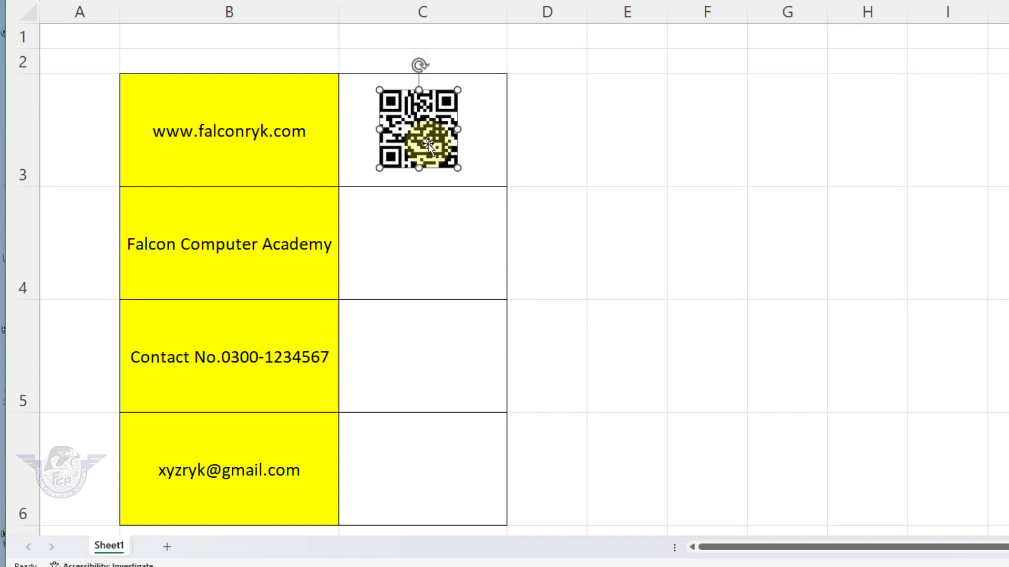
pyautogui.click(428, 252)
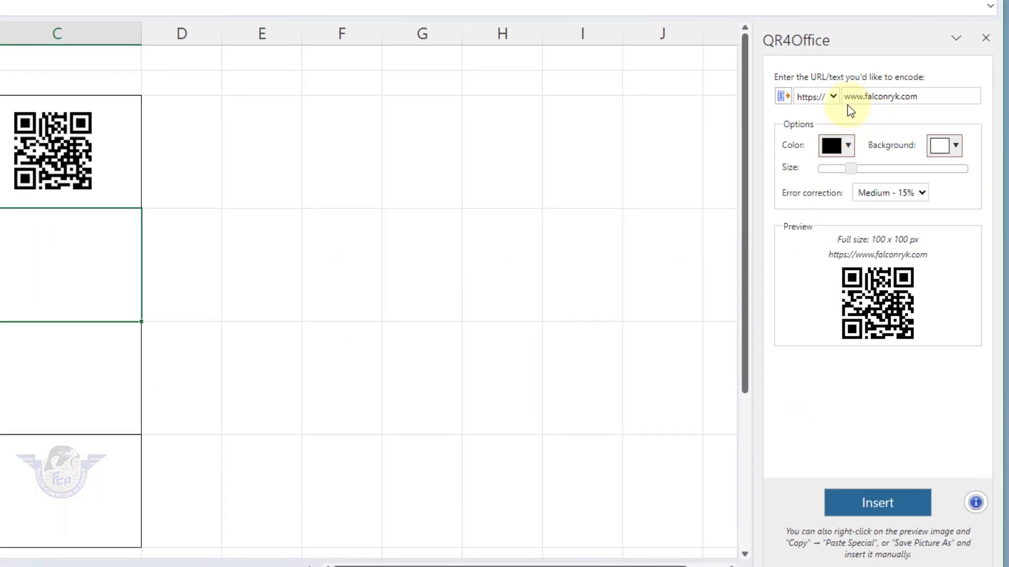
# Step: Generate a custom-text QR code for 'Falcon Computer Academy' and place it in C4
pyautogui.click(767, 132)
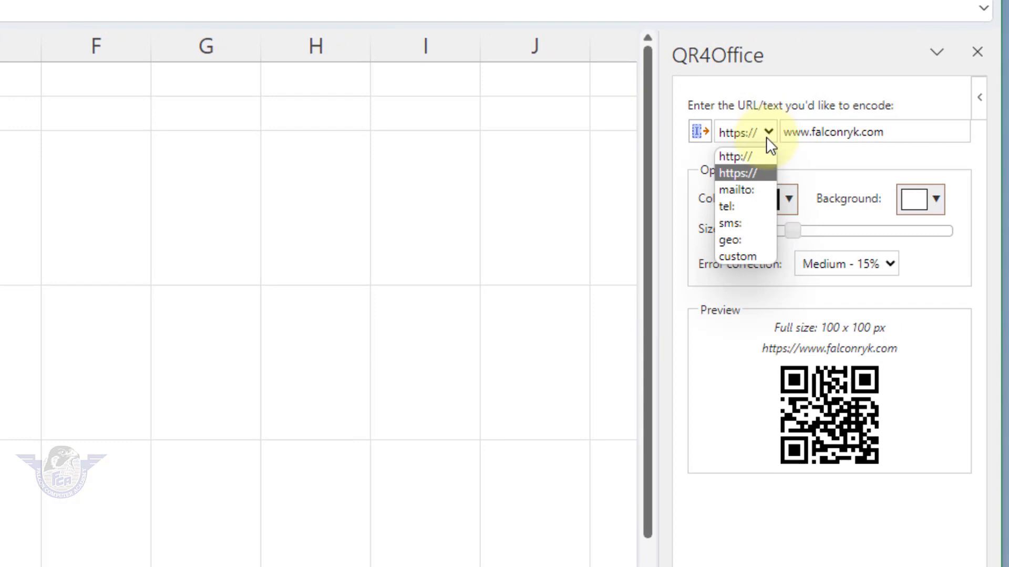
pyautogui.click(746, 255)
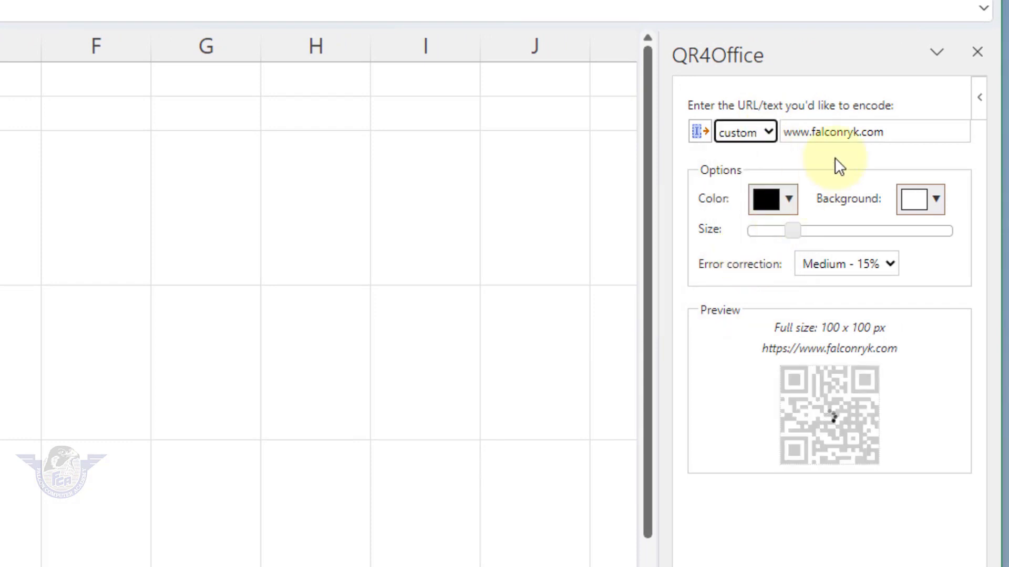
pyautogui.click(848, 133)
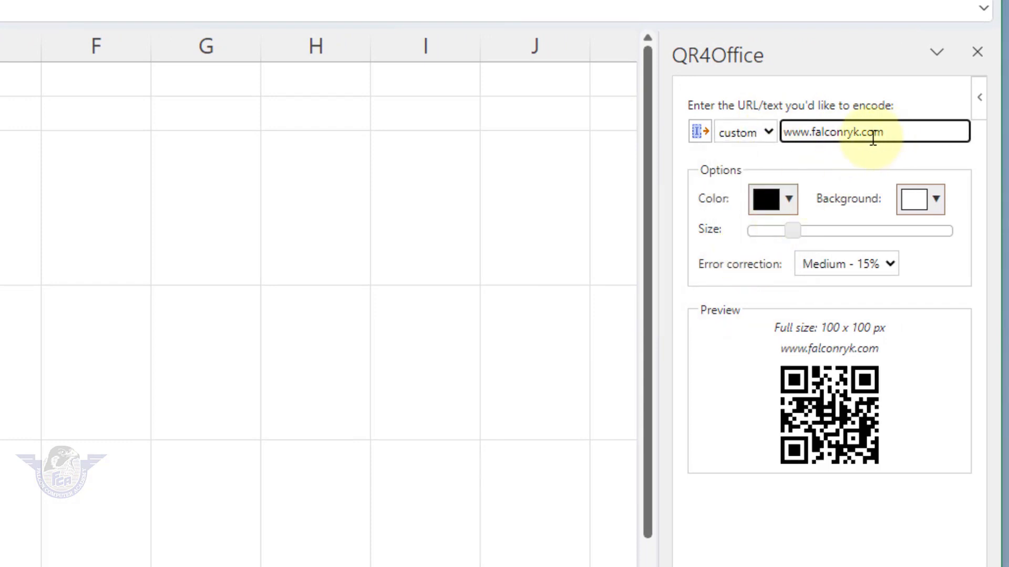
pyautogui.tripleClick(869, 138)
pyautogui.write('F')
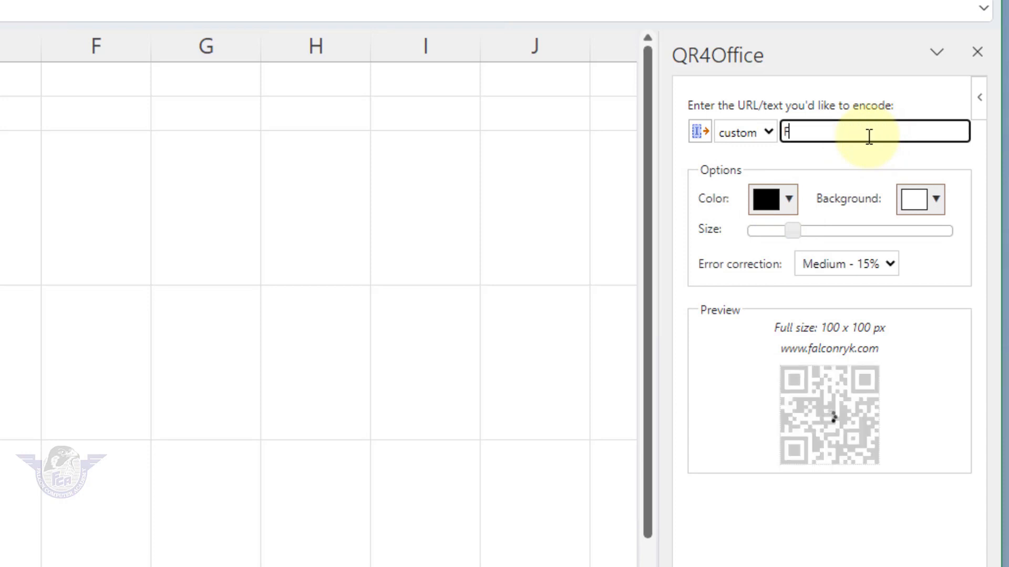
pyautogui.write('alcon Computer Academy')
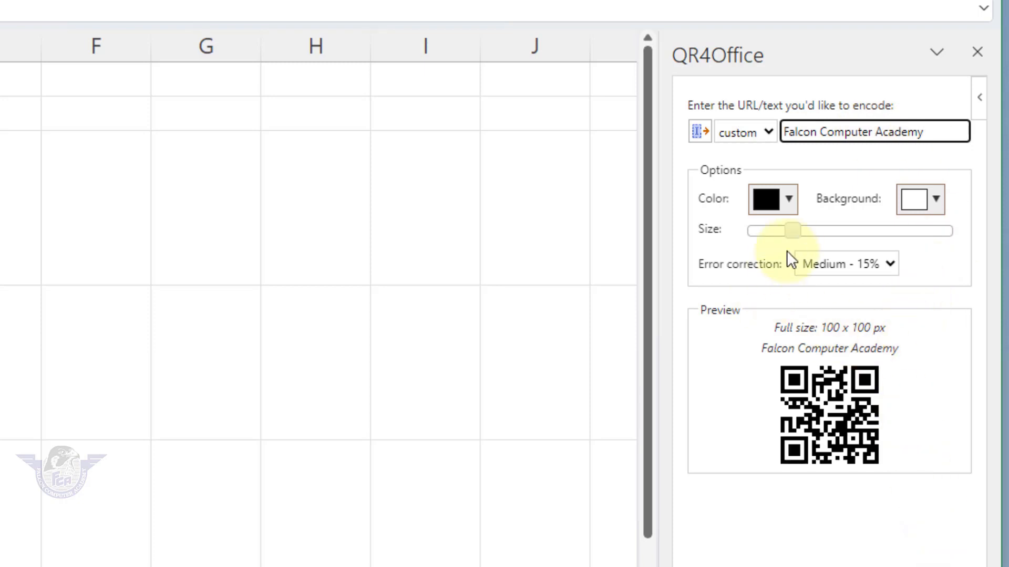
pyautogui.click(875, 511)
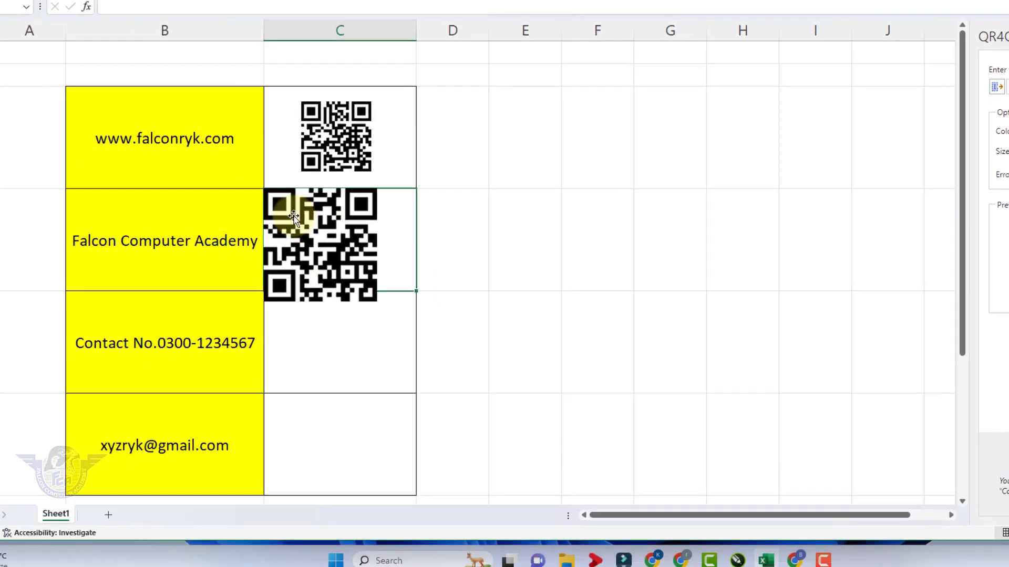
pyautogui.moveTo(294, 216); pyautogui.dragTo(378, 221)
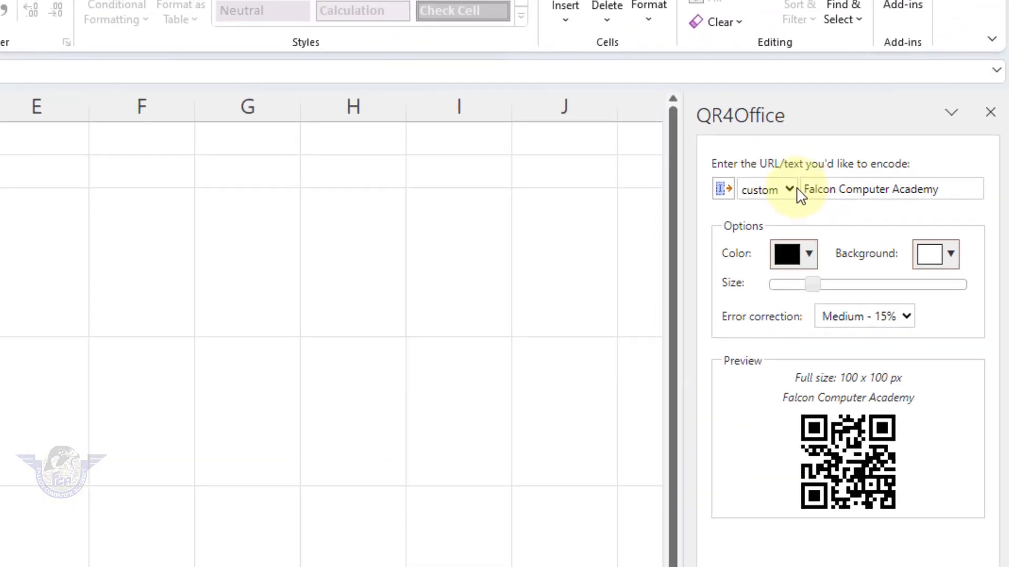
# Step: Replace the encoded text with the contact number and insert its QR code
pyautogui.click(796, 190)
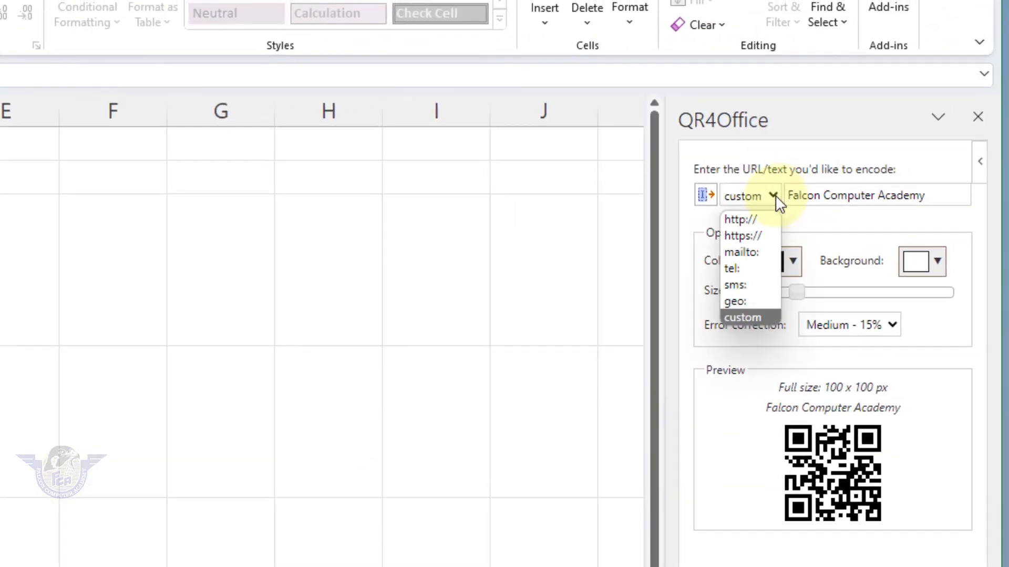
pyautogui.click(749, 316)
pyautogui.click(831, 195)
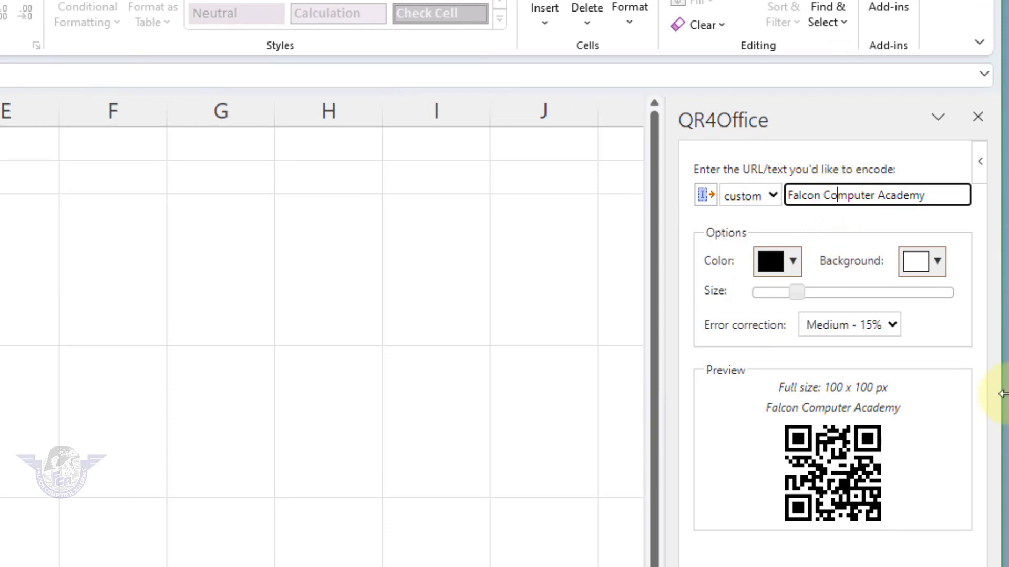
pyautogui.hotkey('ctrl', 'a')
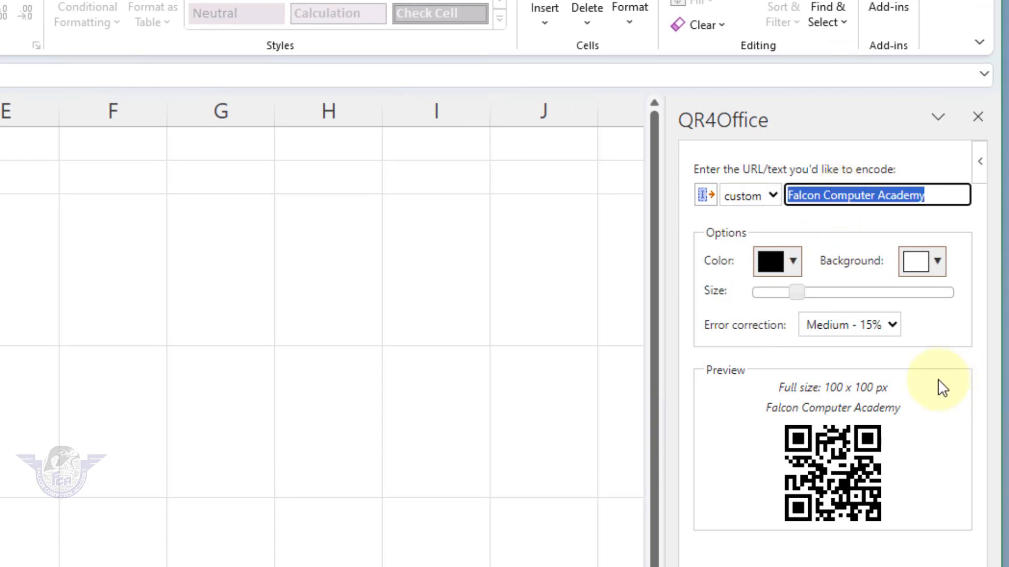
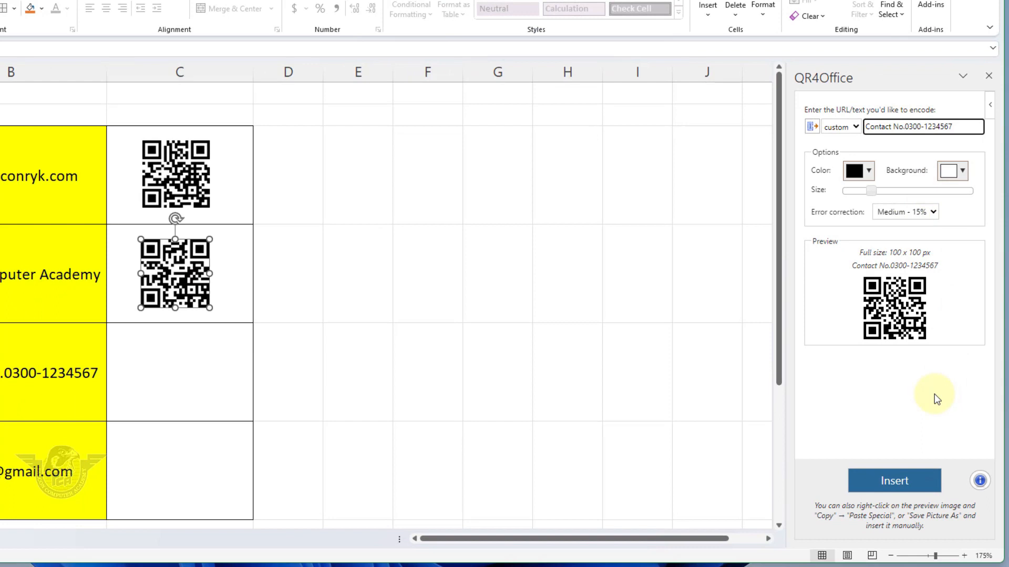
pyautogui.click(896, 481)
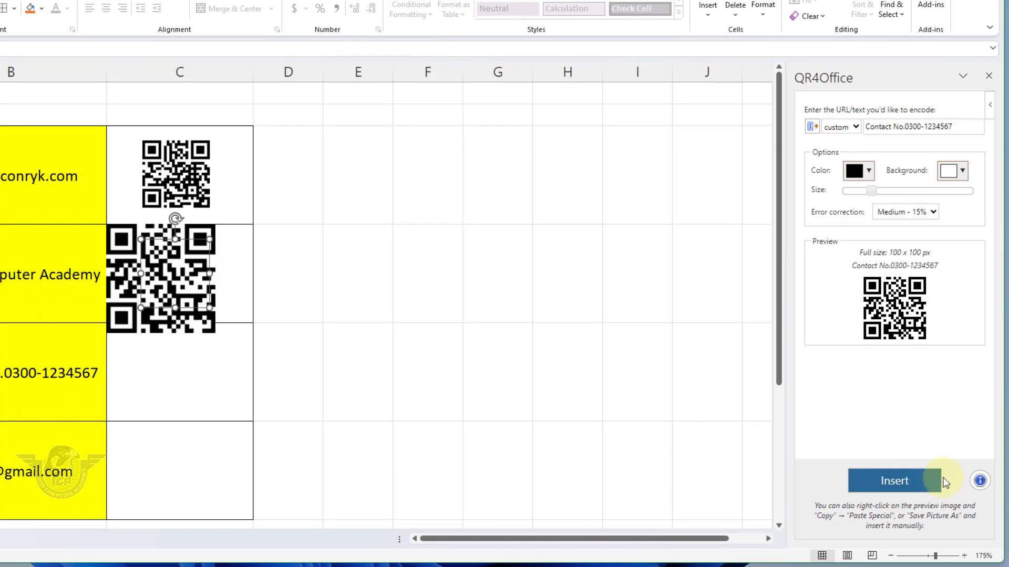
# Step: Shrink the contact-number QR code to match the others and centre it in C5
pyautogui.moveTo(128, 297); pyautogui.dragTo(137, 408)
pyautogui.moveTo(231, 313); pyautogui.dragTo(194, 351)
pyautogui.moveTo(162, 381); pyautogui.dragTo(180, 368)
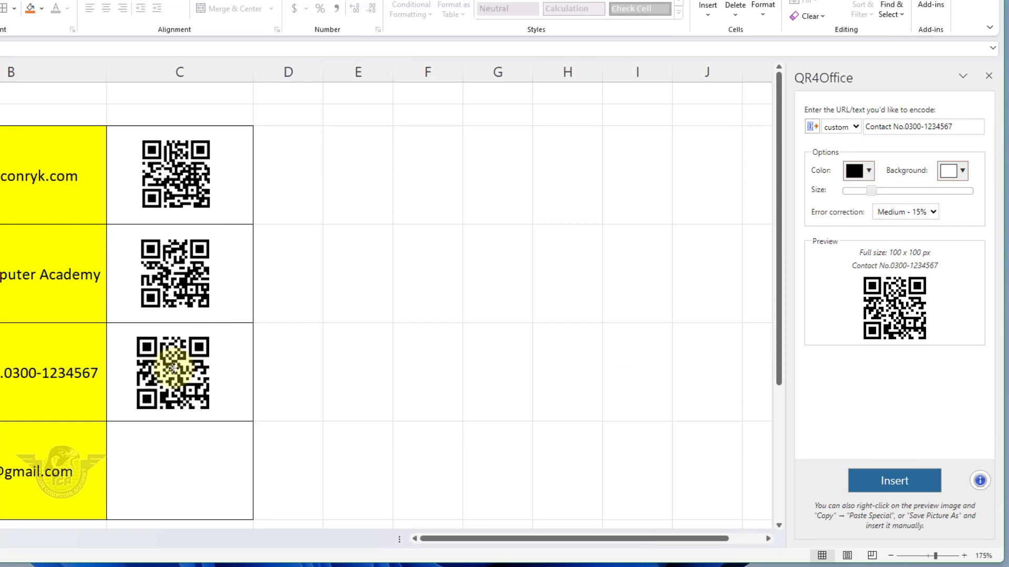
pyautogui.click(160, 479)
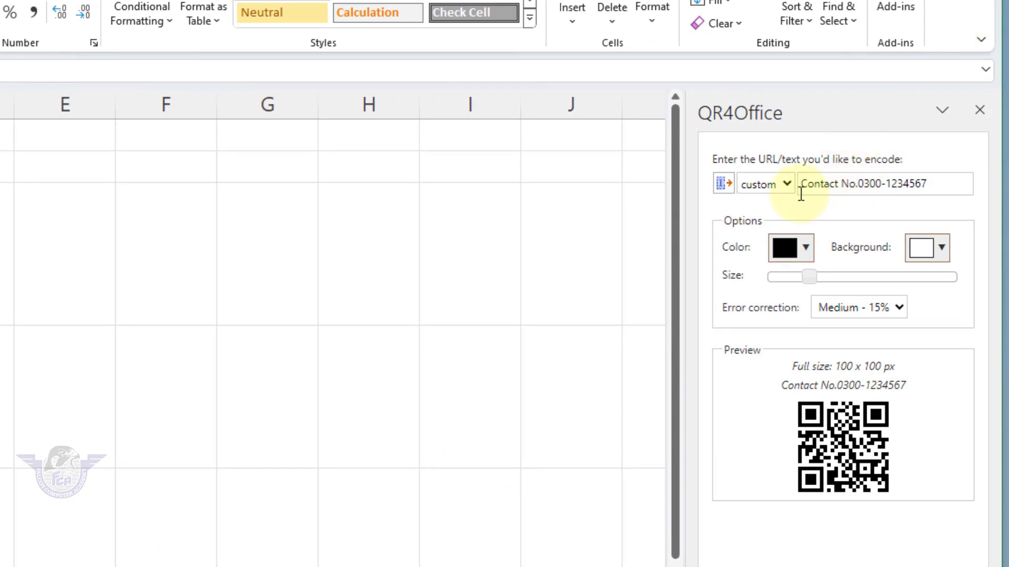
pyautogui.click(839, 184)
# Step: Overwrite the contact number in the QR4Office text box with the e-mail address
pyautogui.click(922, 185)
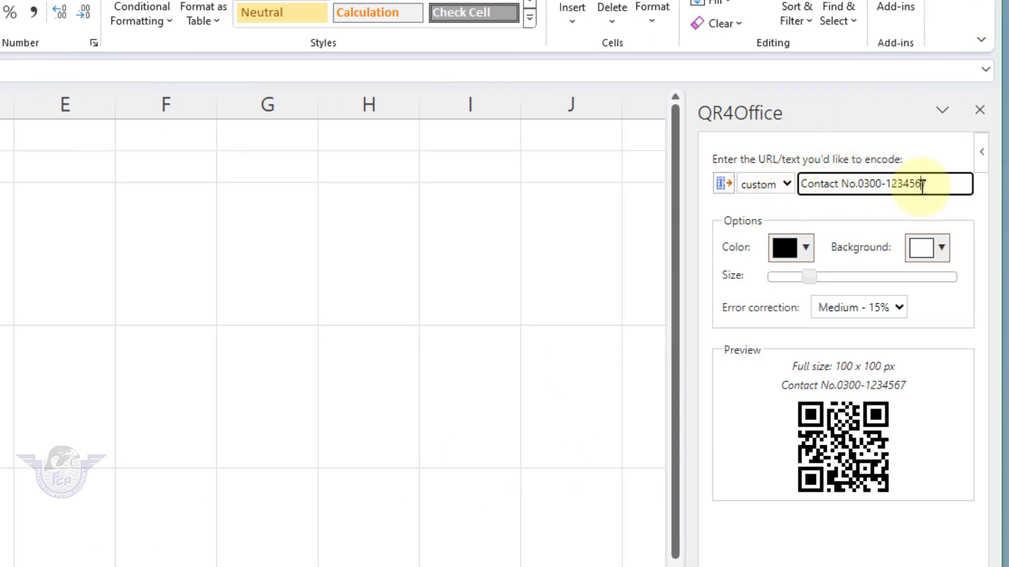
pyautogui.tripleClick(923, 185)
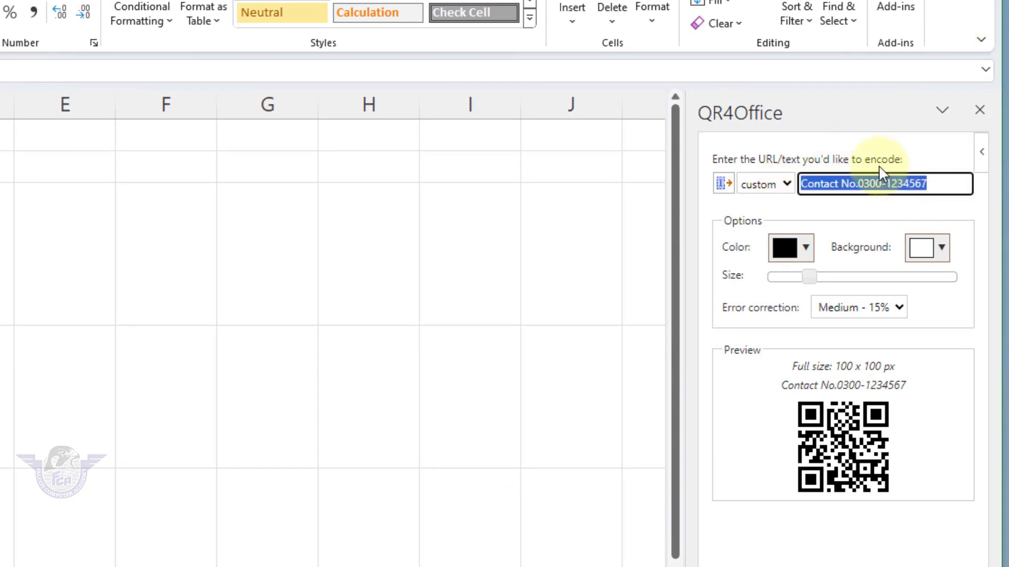
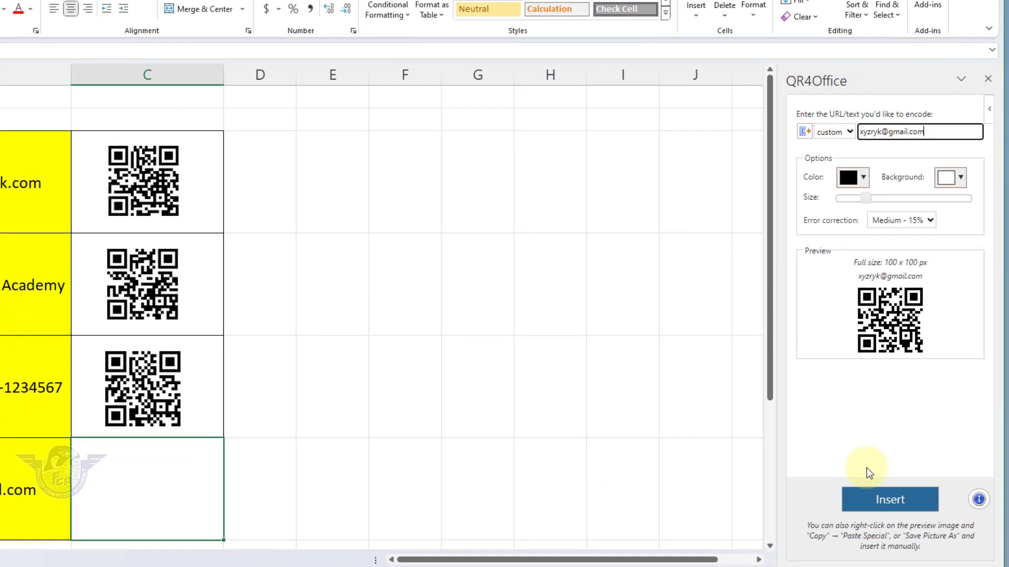
# Step: Insert the e-mail QR code, shrink it to match, and move it into C6
pyautogui.click(882, 501)
pyautogui.moveTo(163, 488); pyautogui.dragTo(395, 426)
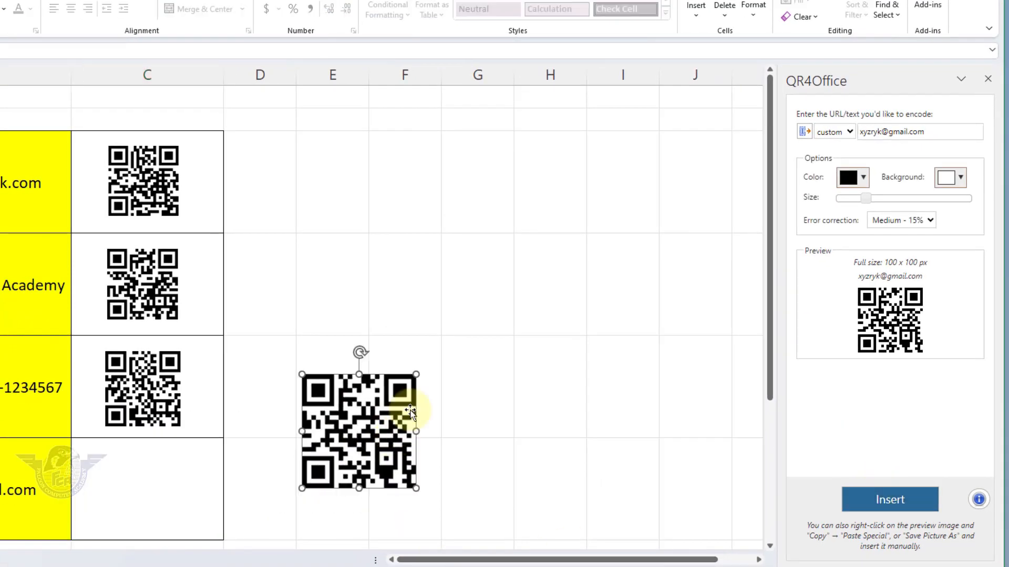
pyautogui.moveTo(418, 372); pyautogui.dragTo(386, 404)
pyautogui.moveTo(349, 439); pyautogui.dragTo(130, 484)
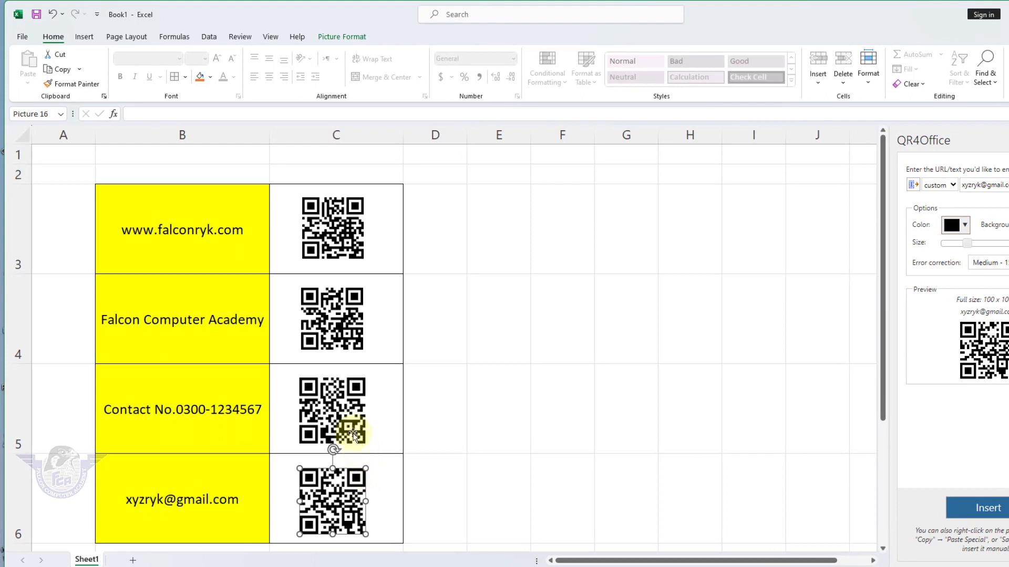
# Step: Select all four QR codes and align them to centre with Align Center
pyautogui.keyDown('ctrl'); pyautogui.click(161, 406); pyautogui.keyUp('ctrl')
pyautogui.keyDown('ctrl'); pyautogui.click(331, 317); pyautogui.keyUp('ctrl')
pyautogui.keyDown('ctrl'); pyautogui.click(333, 227); pyautogui.keyUp('ctrl')
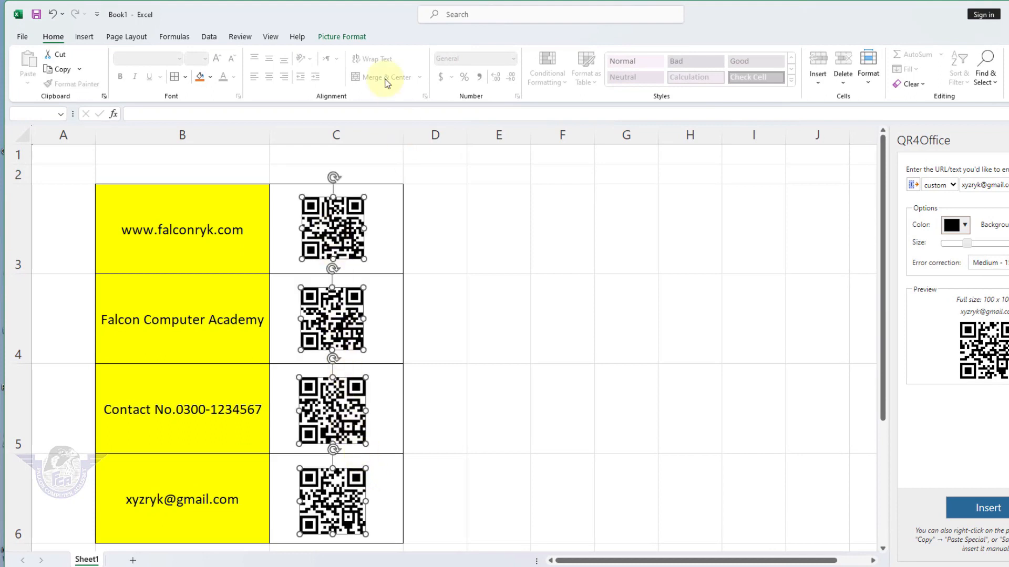
pyautogui.click(341, 36)
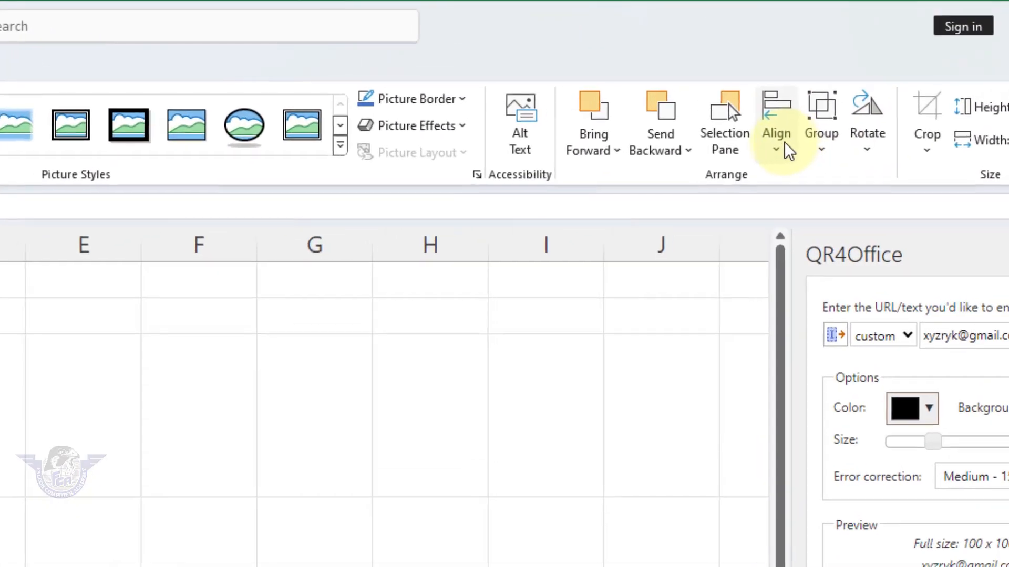
pyautogui.click(887, 84)
pyautogui.click(825, 218)
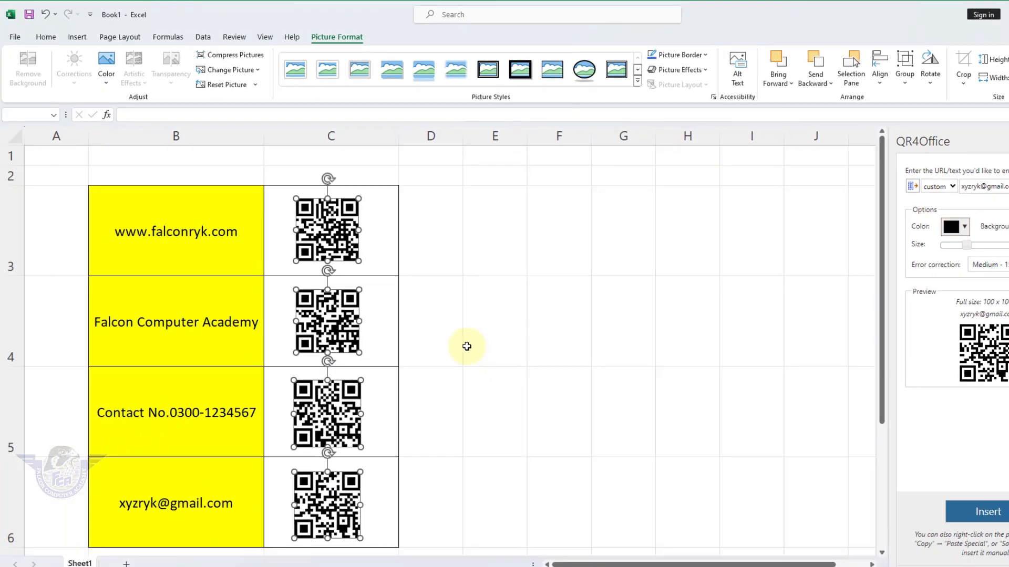
pyautogui.click(561, 410)
pyautogui.click(505, 397)
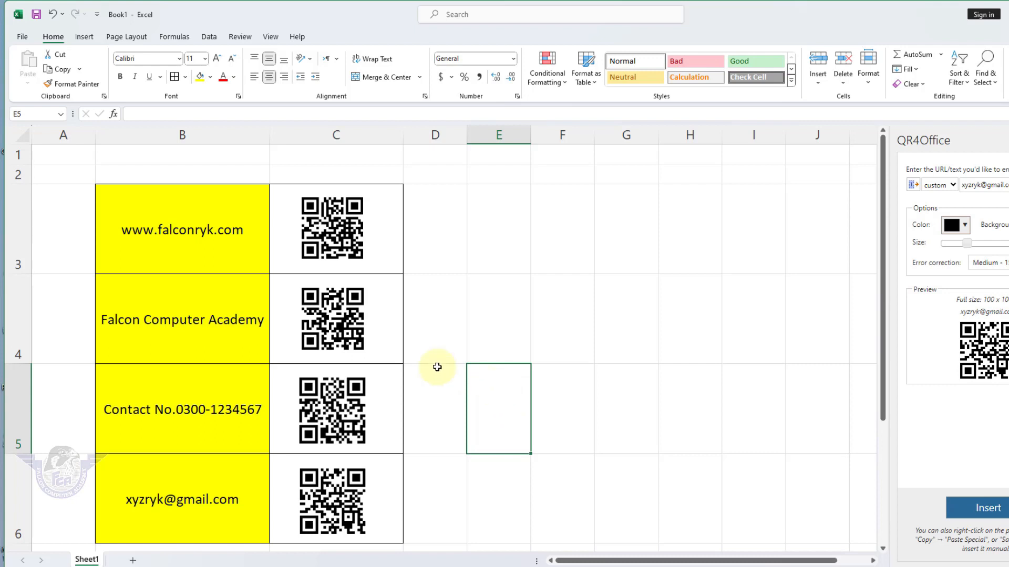
# Step: Save the Falcon Computer Academy QR code as a picture, browsing to Downloads
pyautogui.click(334, 329)
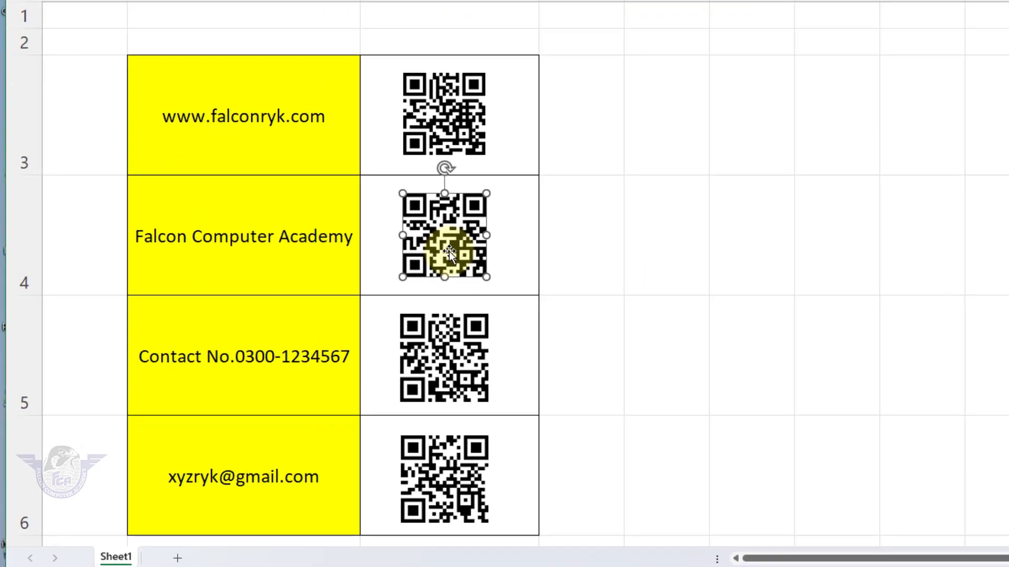
pyautogui.rightClick(446, 241)
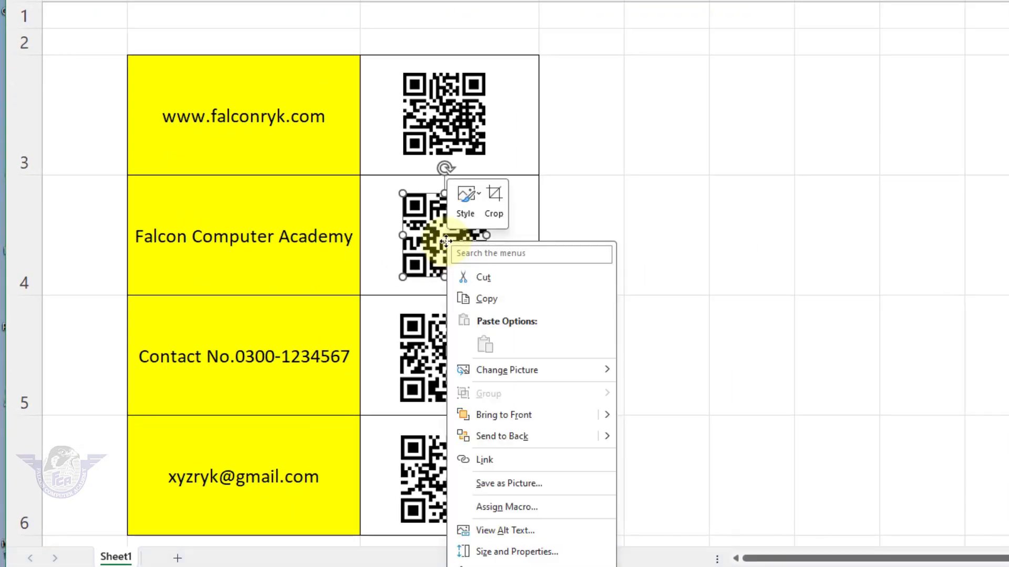
pyautogui.click(523, 484)
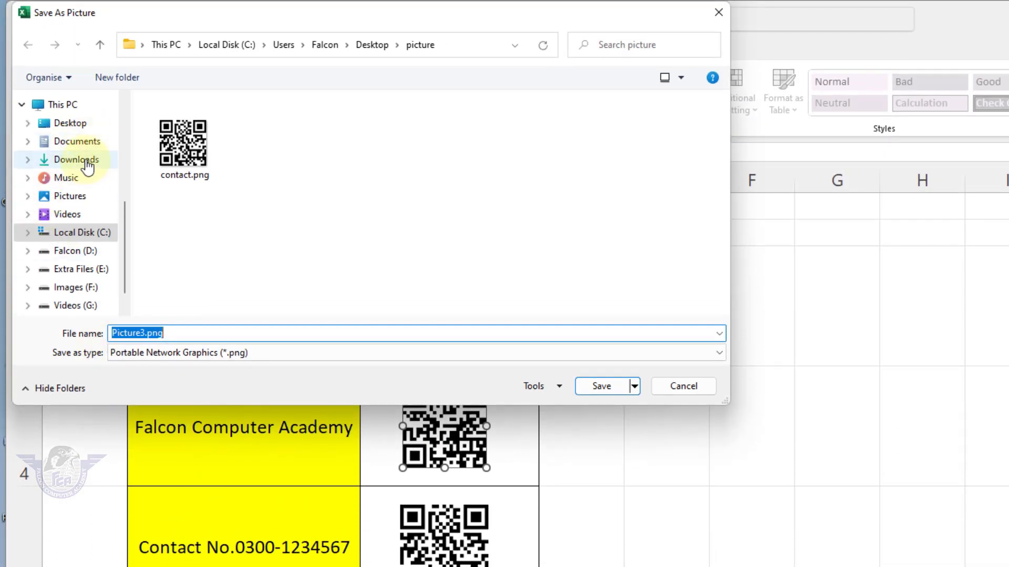
pyautogui.click(87, 143)
pyautogui.click(88, 167)
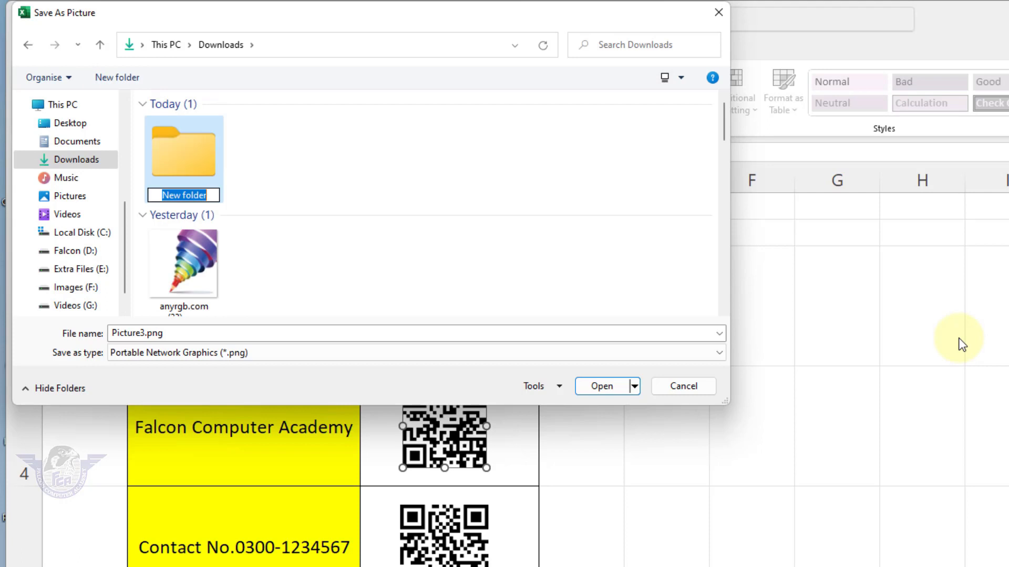
# Step: Create a QR Code folder there and save the PNG as 'QR Code'
pyautogui.write('QR Code')
pyautogui.press('Return')
pyautogui.press('Return')
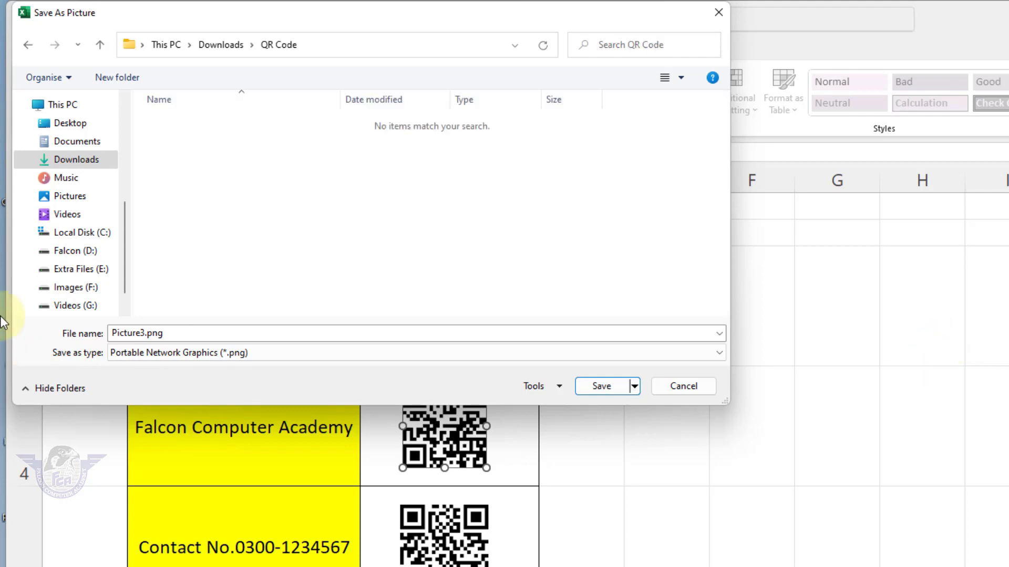
pyautogui.doubleClick(169, 333)
pyautogui.write('QR Code')
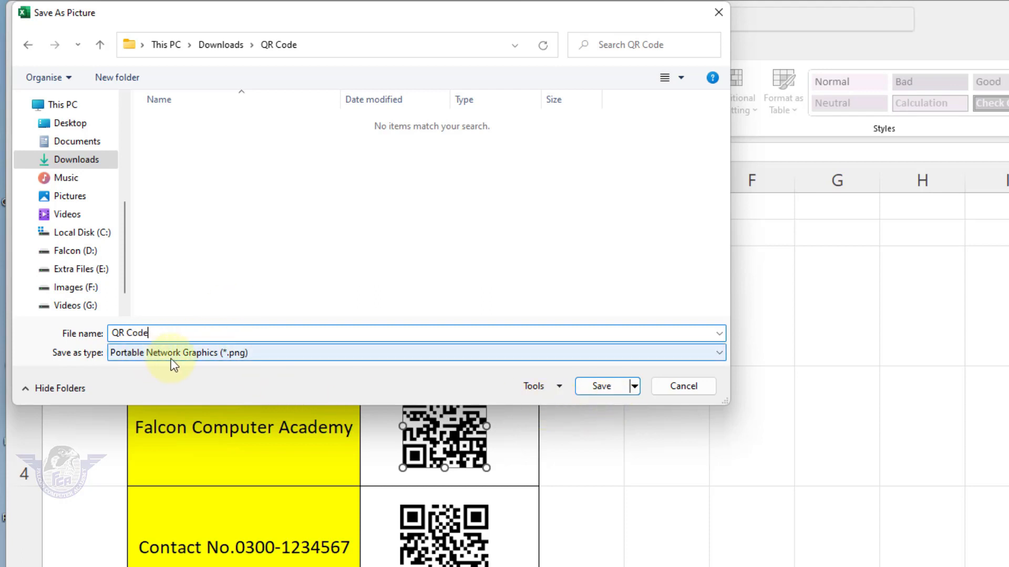
pyautogui.click(603, 387)
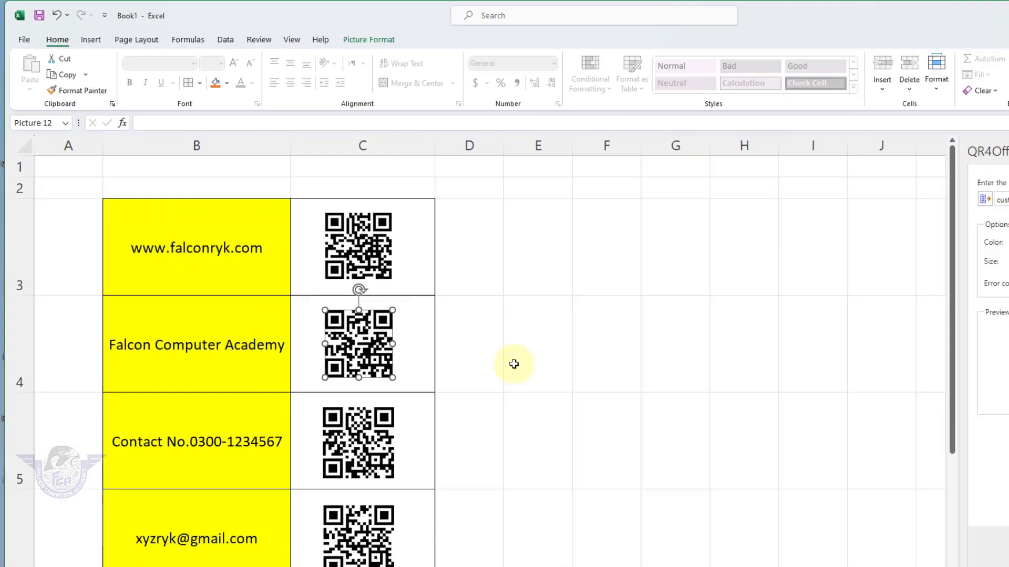
# Step: Deselect the picture and switch to Chrome's 'online qr scanner' search results
pyautogui.click(748, 560)
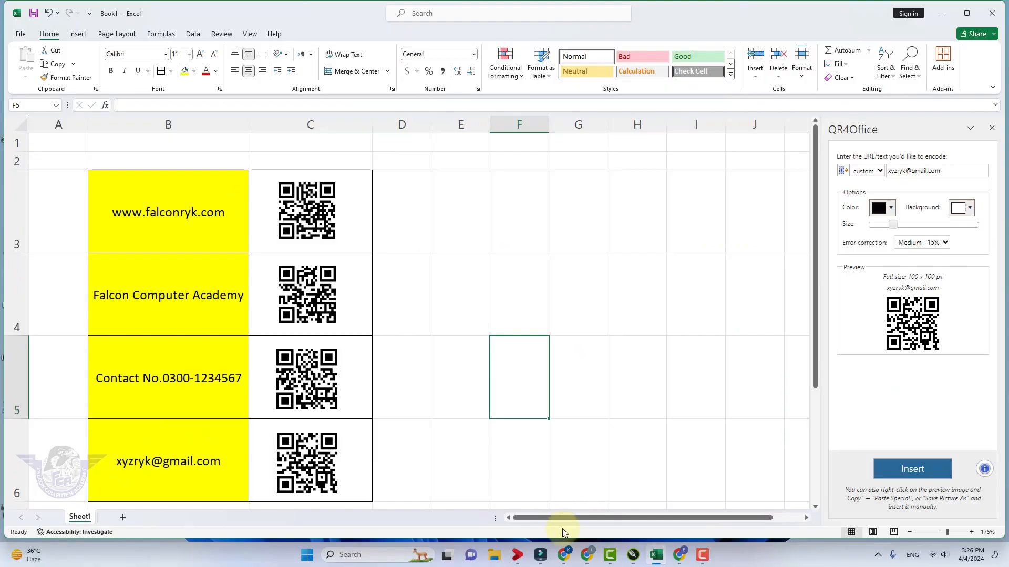
pyautogui.click(744, 552)
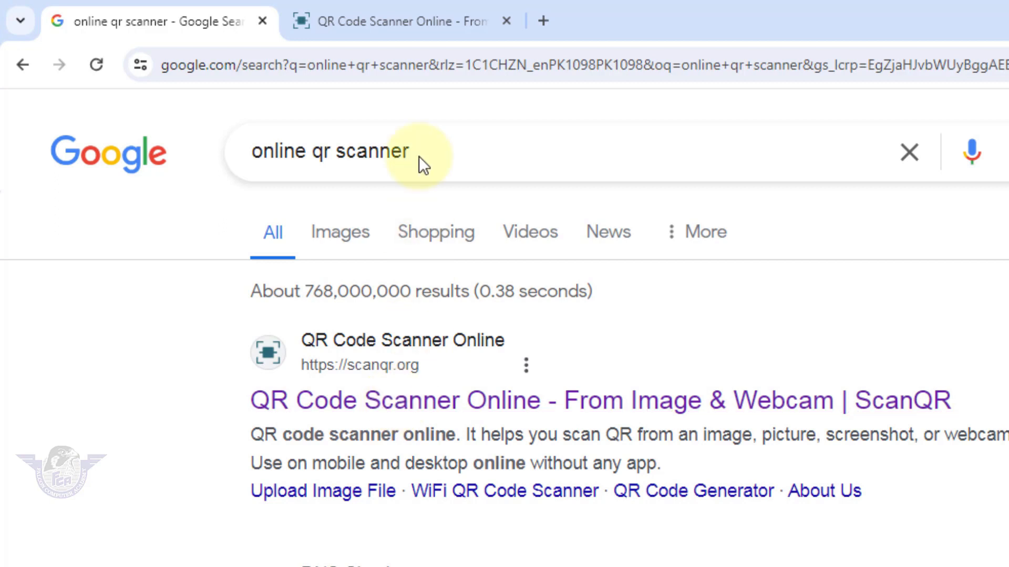
# Step: Upload Downloads > QR Code > QR Code.png to ScanQR and check it decodes to 'Falcon Computer Academy'
pyautogui.click(402, 24)
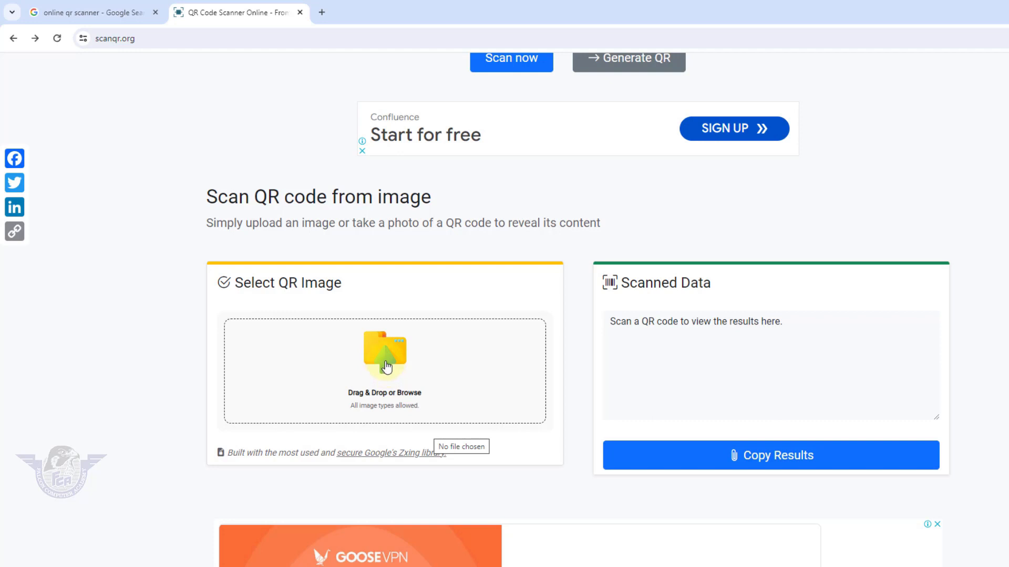
pyautogui.click(387, 367)
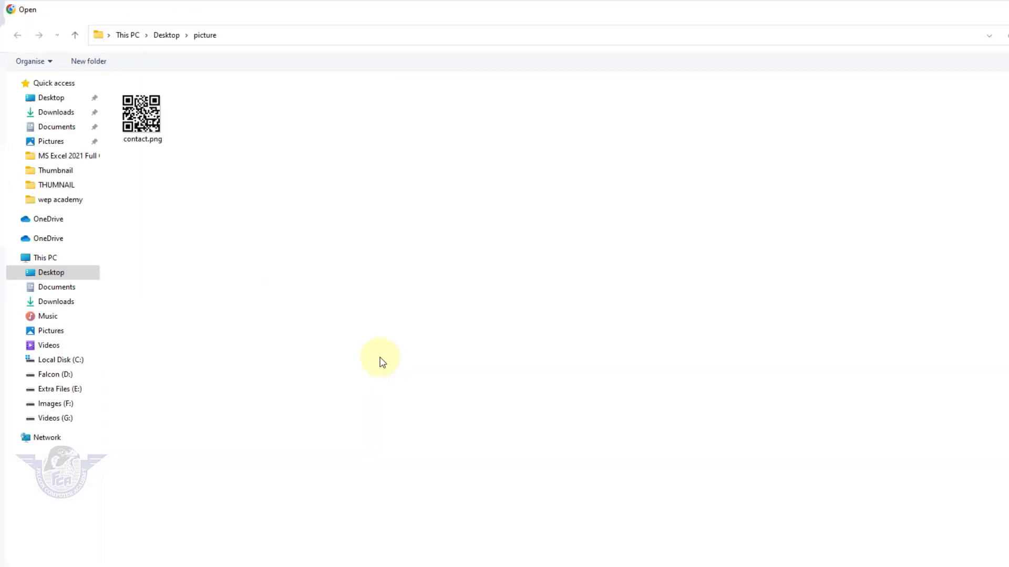
pyautogui.click(64, 115)
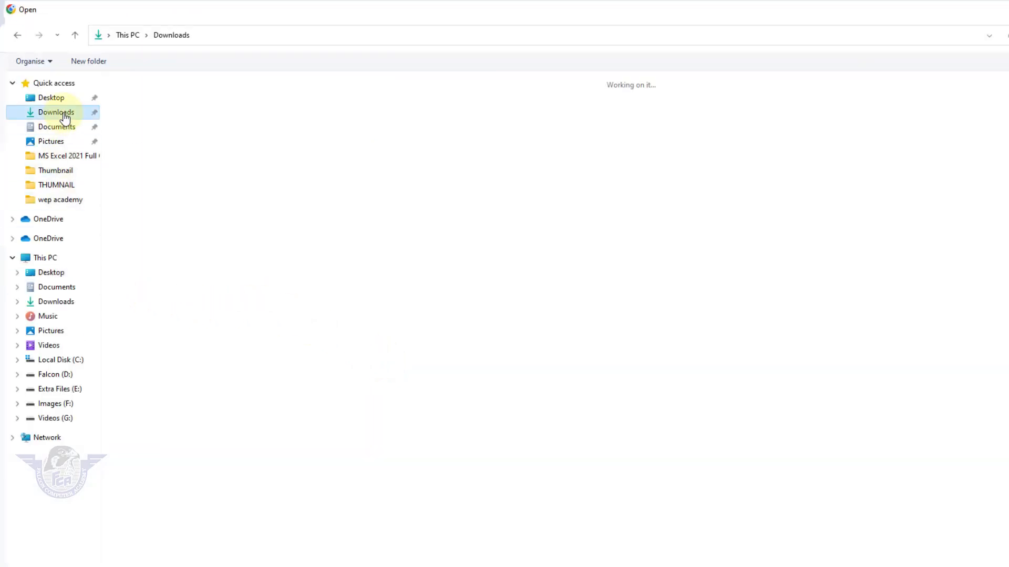
pyautogui.click(346, 125)
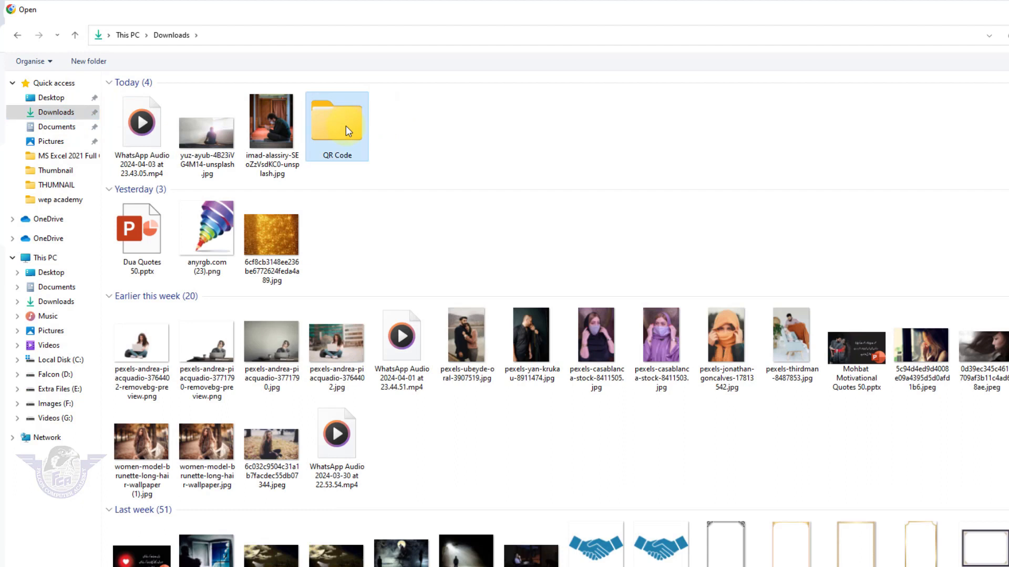
pyautogui.doubleClick(346, 125)
pyautogui.click(155, 117)
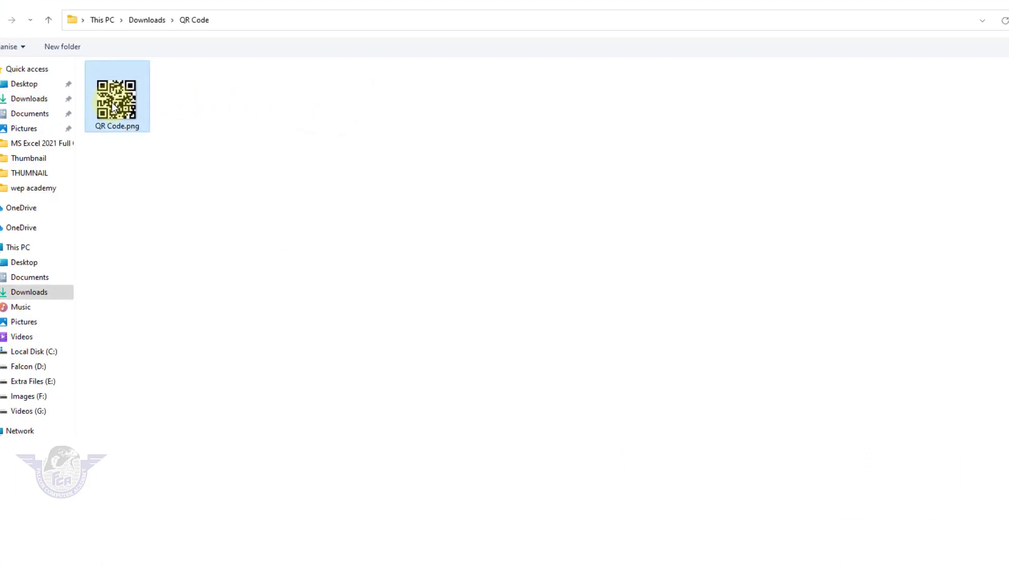
pyautogui.click(809, 473)
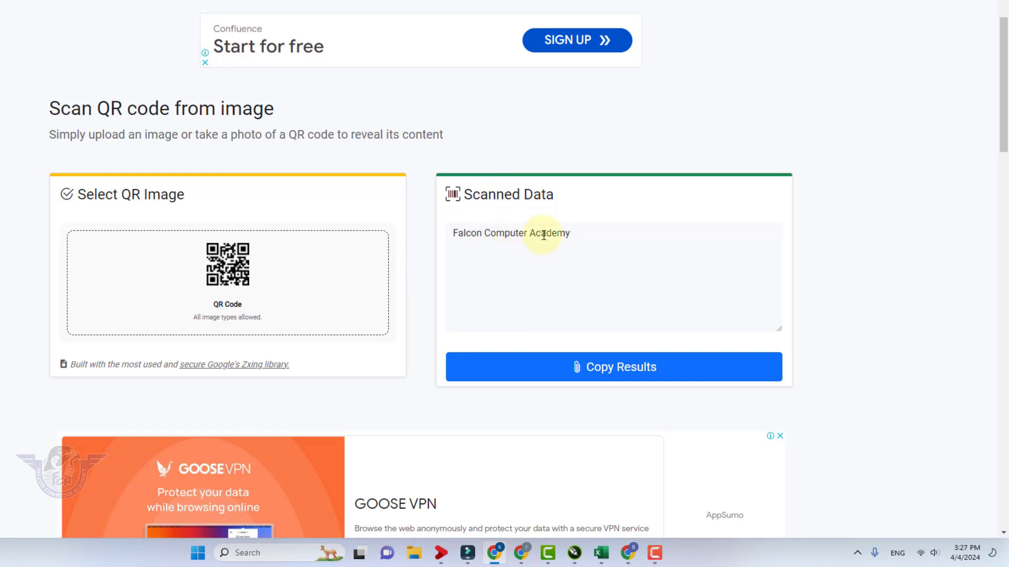
pyautogui.scroll(2, 331, 253)
pyautogui.scroll(-2, 332, 256)
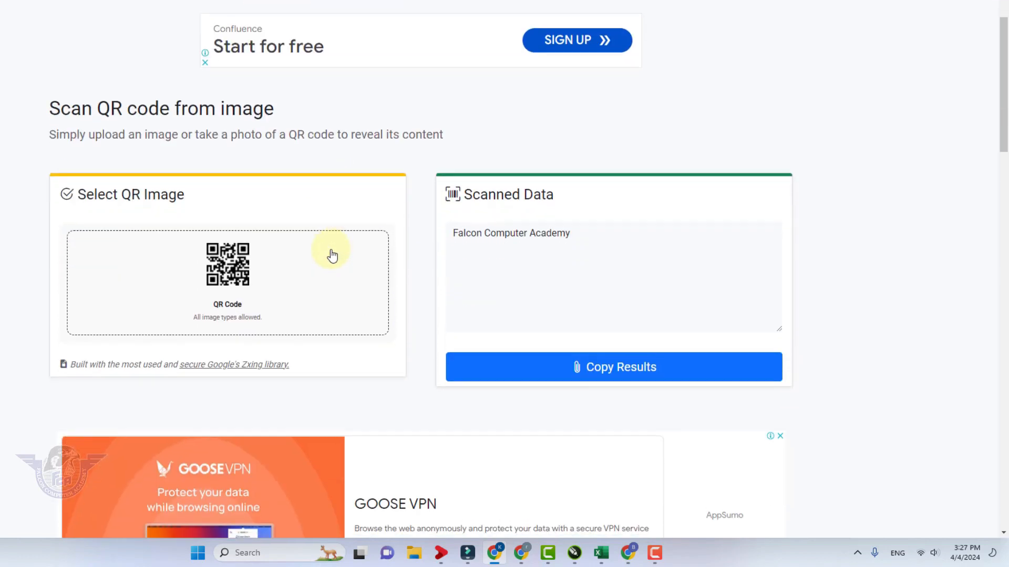
pyautogui.scroll(-4, 257, 328)
# Step: Reload ScanQR to an empty scanner and dismiss the file picker without loading any file
pyautogui.scroll(5, 257, 323)
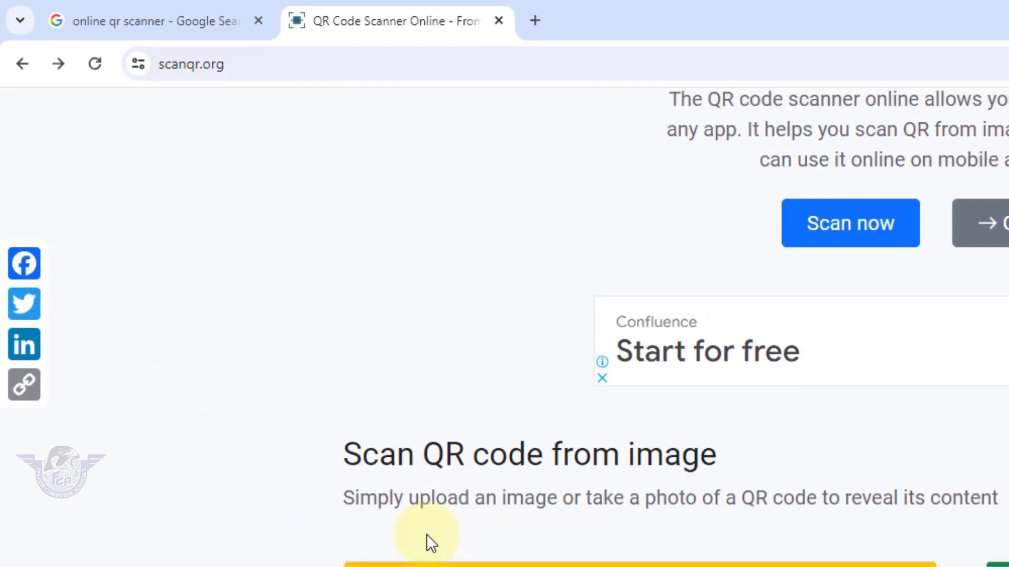
pyautogui.scroll(3, 420, 505)
pyautogui.click(426, 121)
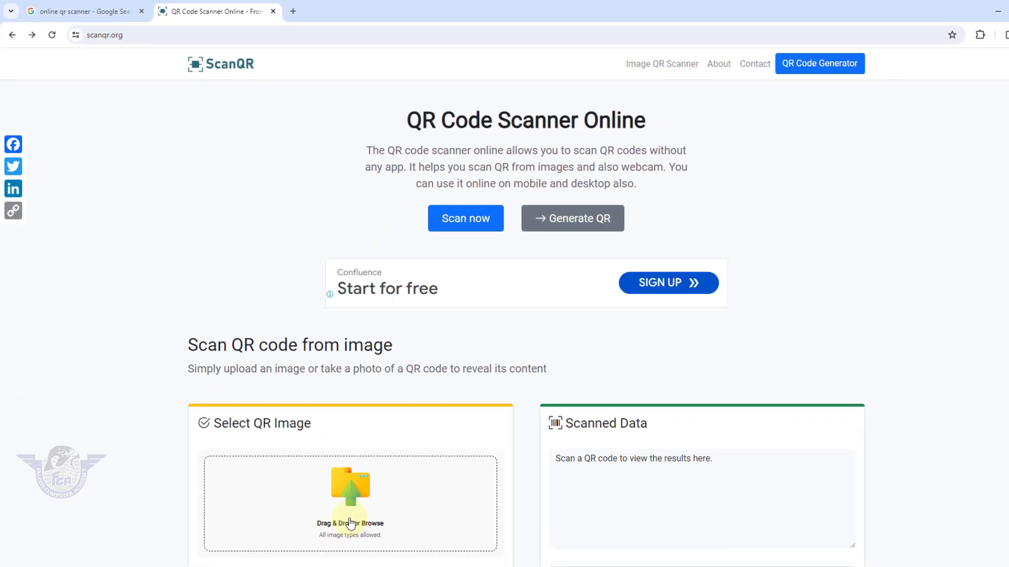
pyautogui.click(351, 523)
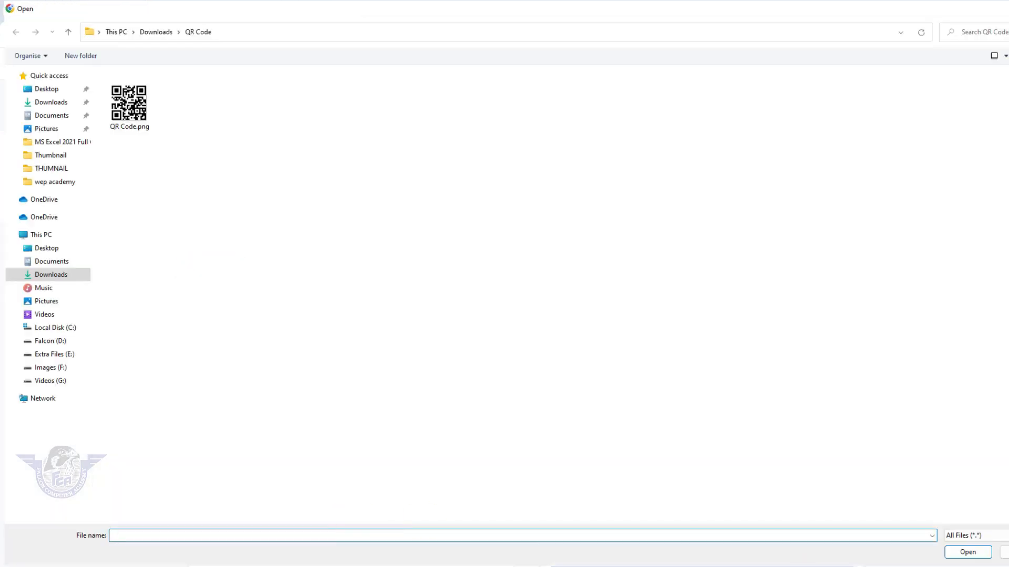
pyautogui.click(1004, 553)
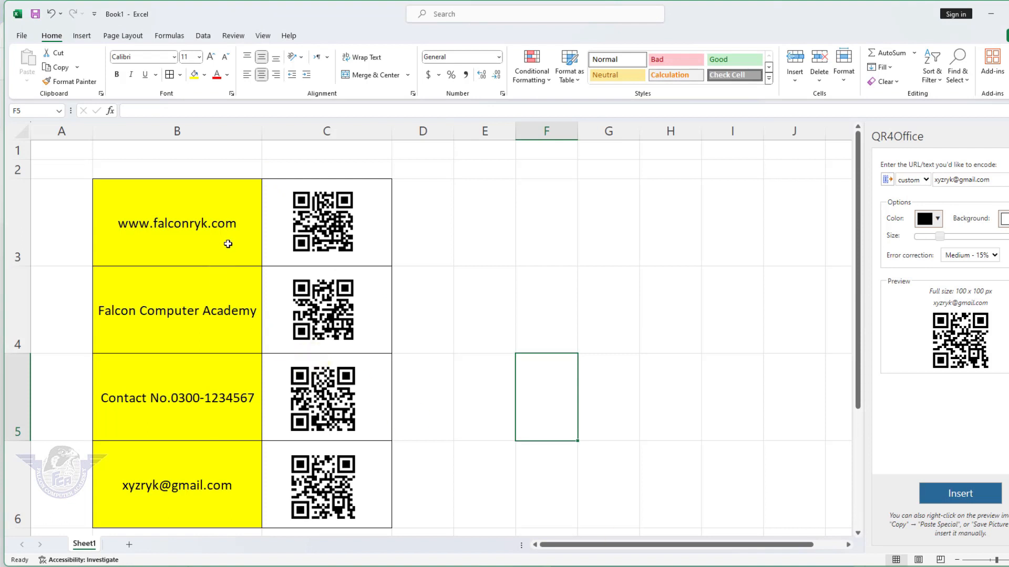
# Step: Save the C3 QR picture via Save as Picture as 'web' PNG in the QR Code folder
pyautogui.click(322, 233)
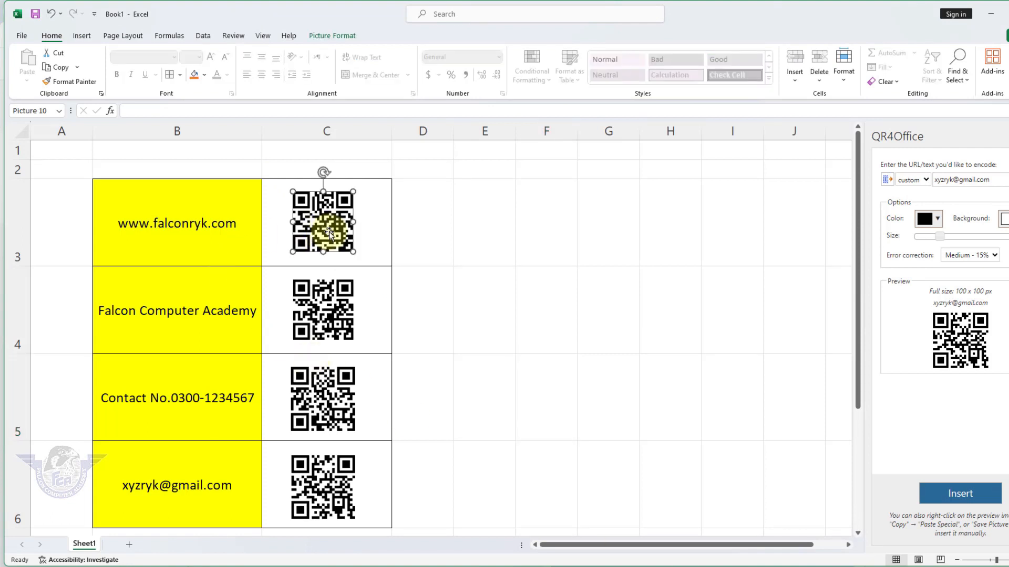
pyautogui.rightClick(328, 232)
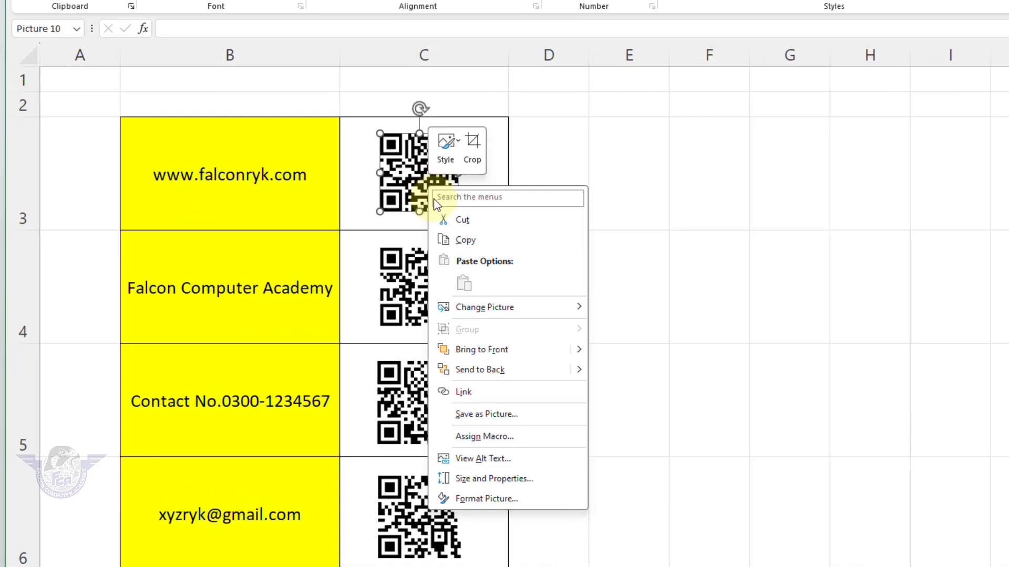
pyautogui.click(598, 427)
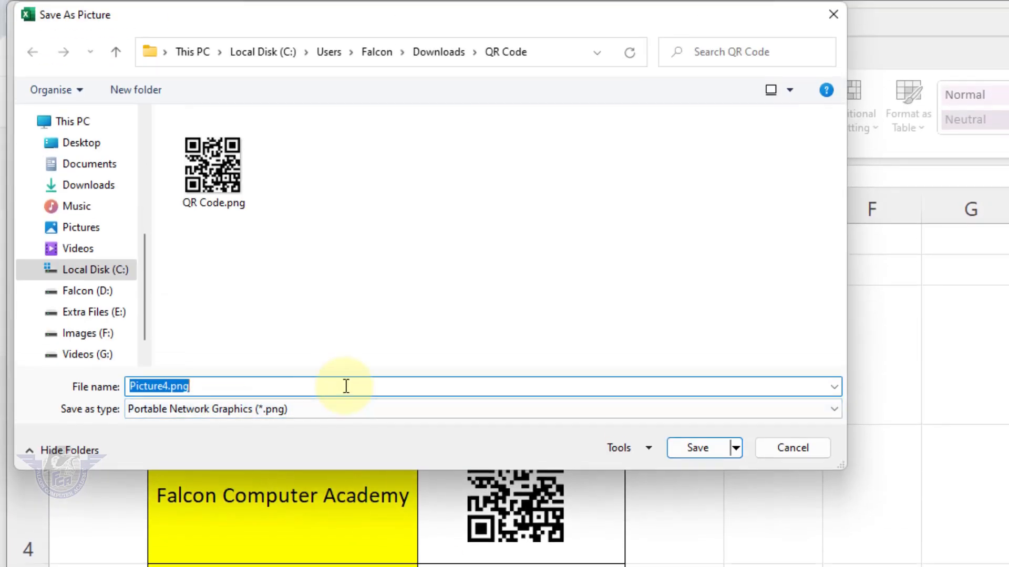
pyautogui.write('web')
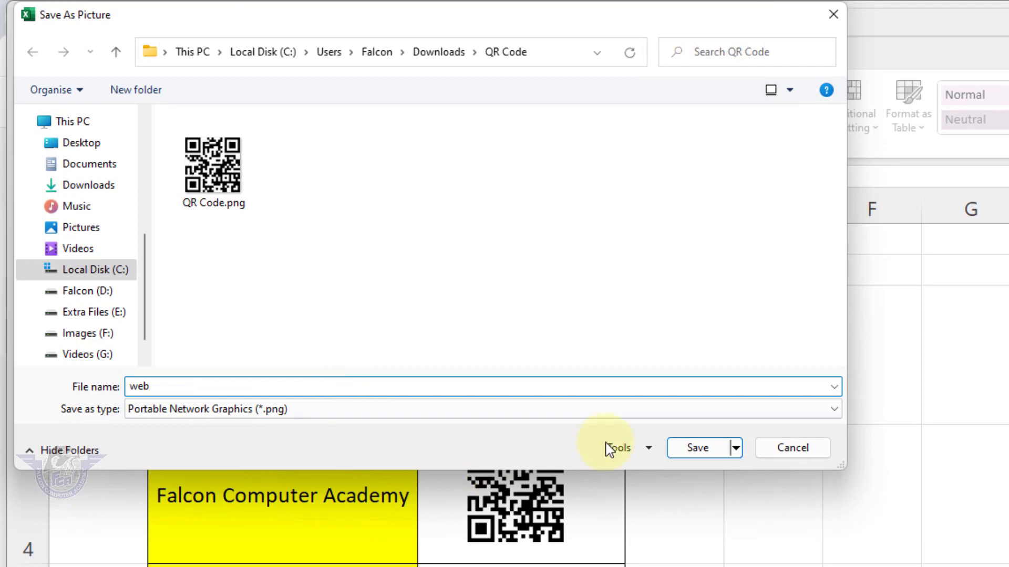
pyautogui.click(698, 446)
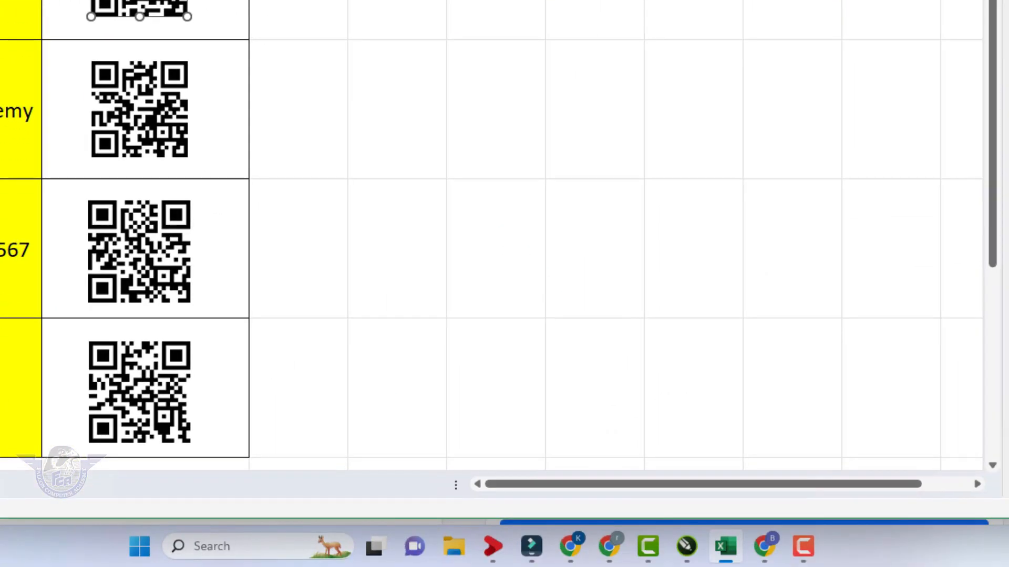
pyautogui.hotkey('alt', 'Tab')
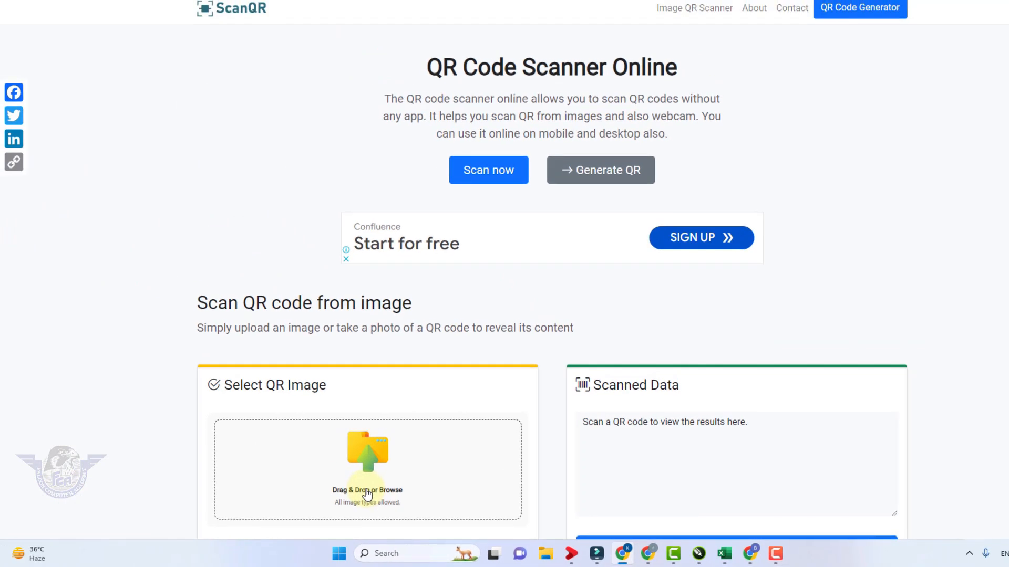
pyautogui.click(367, 494)
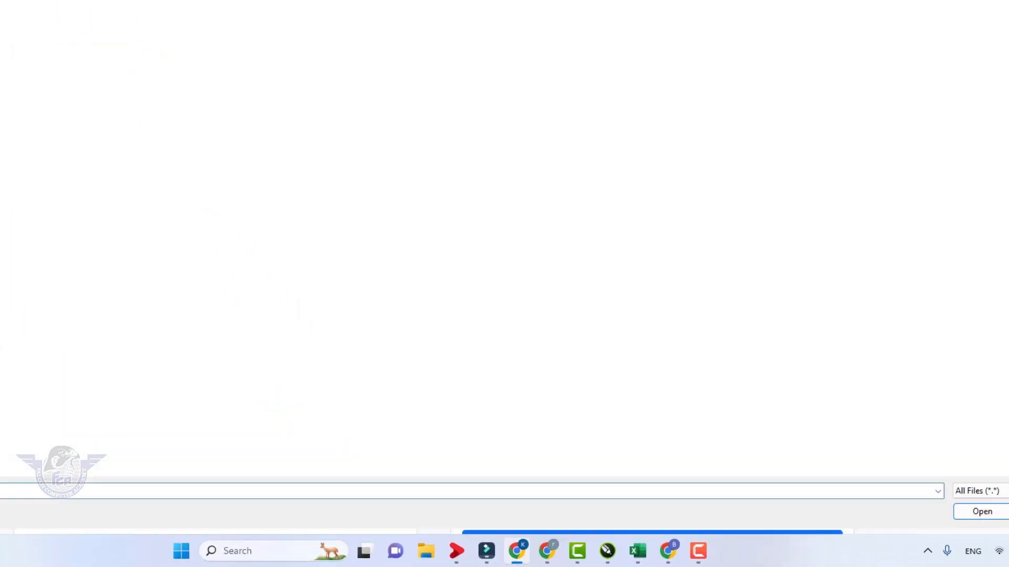
pyautogui.click(982, 511)
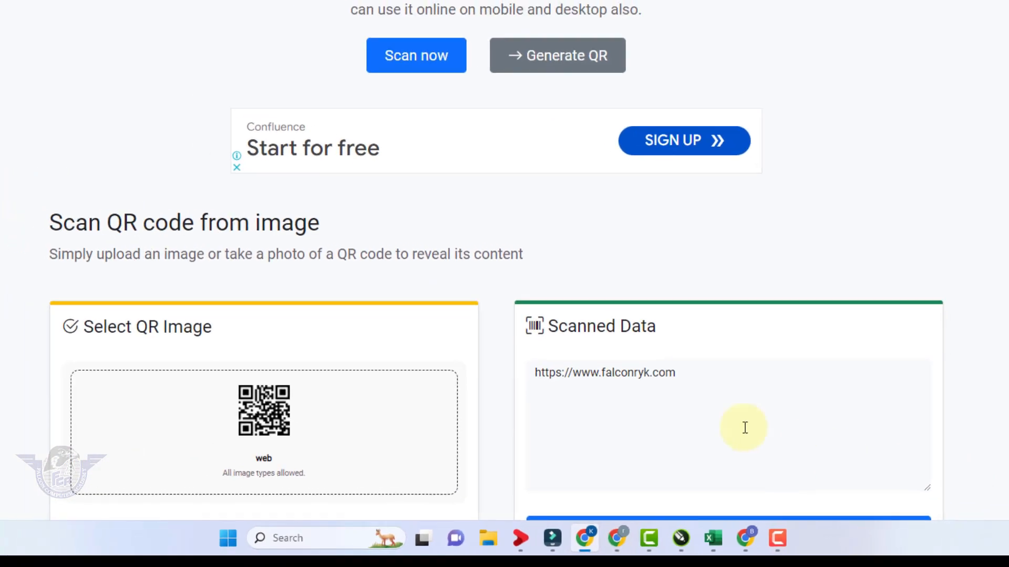
pyautogui.scroll(-1, 583, 368)
pyautogui.click(601, 304)
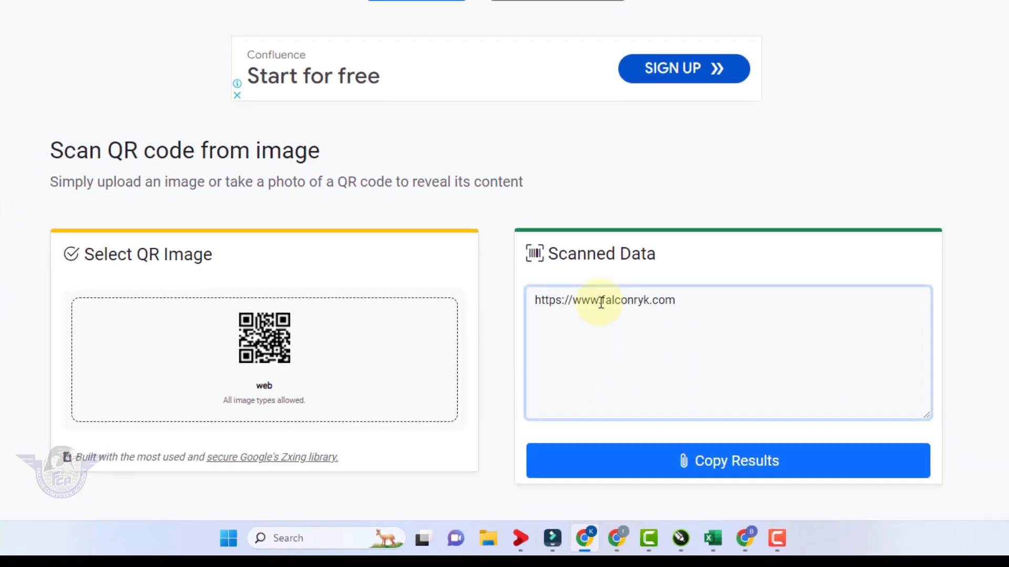